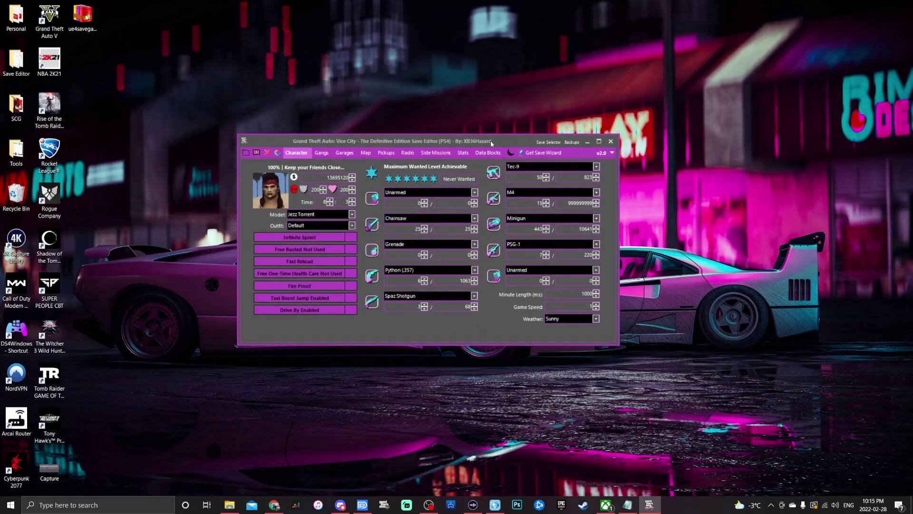
Close the current save and open ue4savegame.ps4 from the Desktop, making a backup before editing.
drag(490, 140, 491, 141)
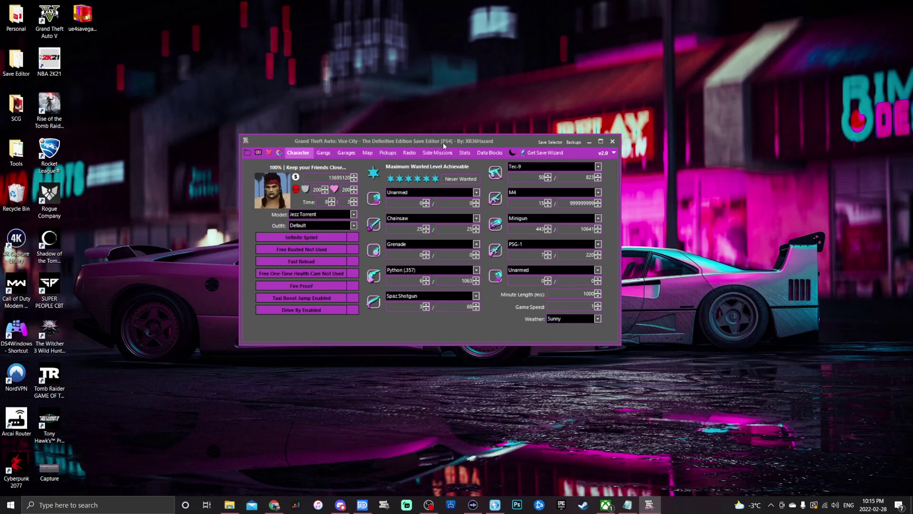
click(268, 152)
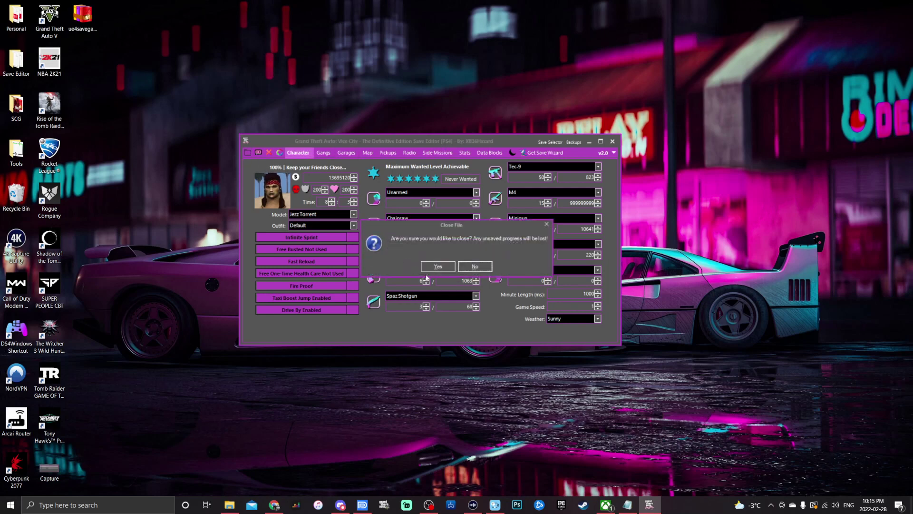
key(Return)
scroll(283, 261, up, 1)
click(289, 293)
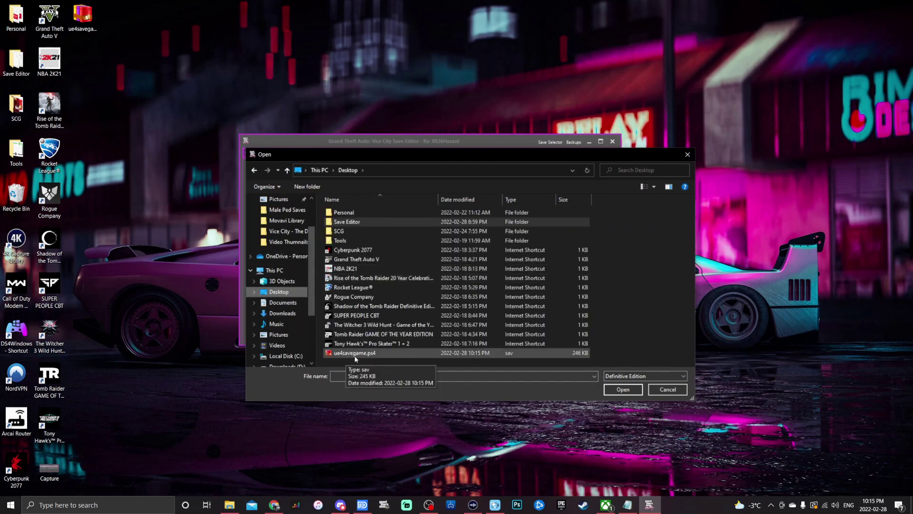
double_click(372, 352)
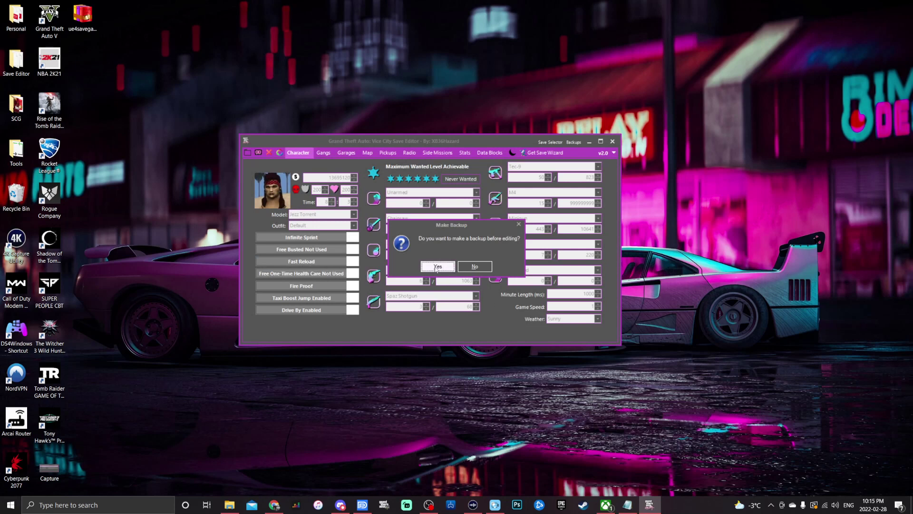
click(437, 267)
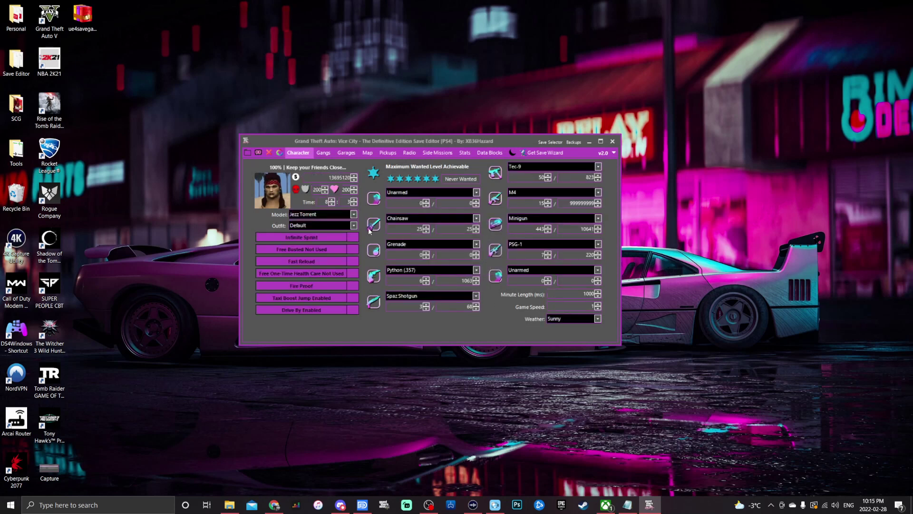
Examine the PlayStation backups of GTA Vice City - The Definitive Edition and the copy options for a backup.
click(576, 143)
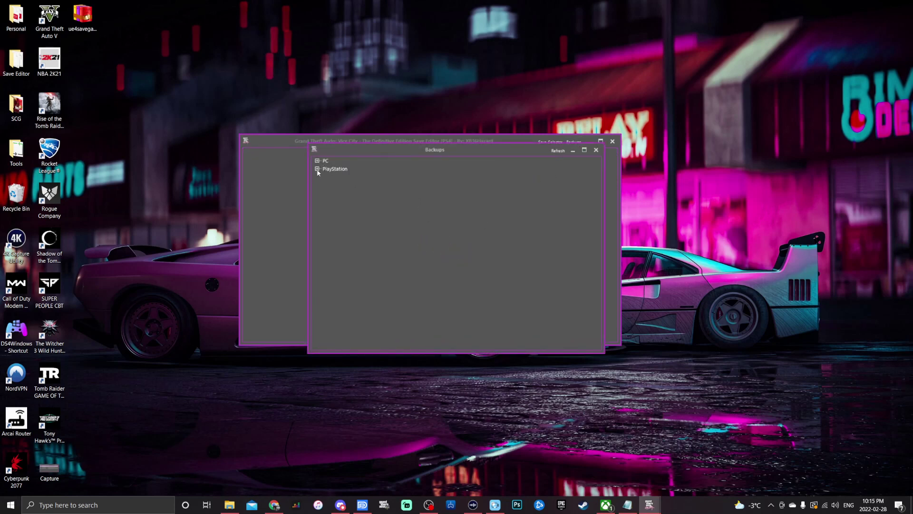
click(317, 169)
click(324, 177)
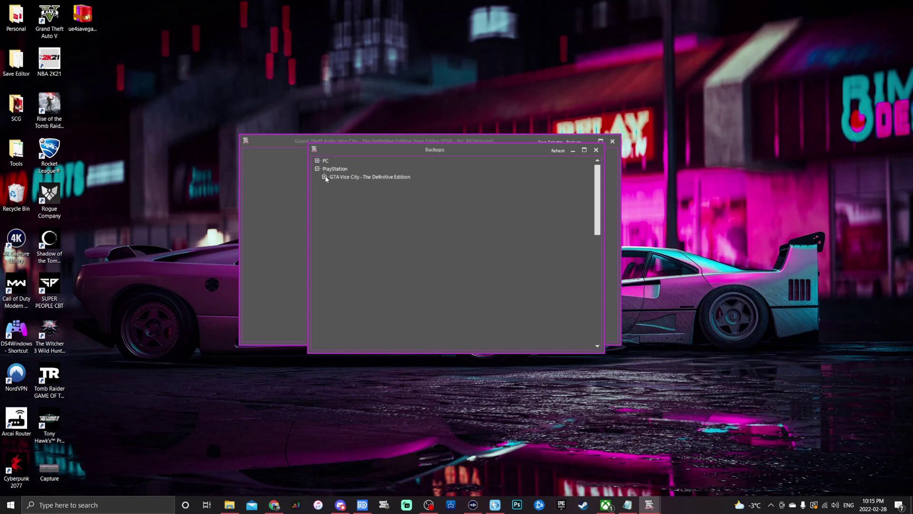
scroll(400, 239, down, 5)
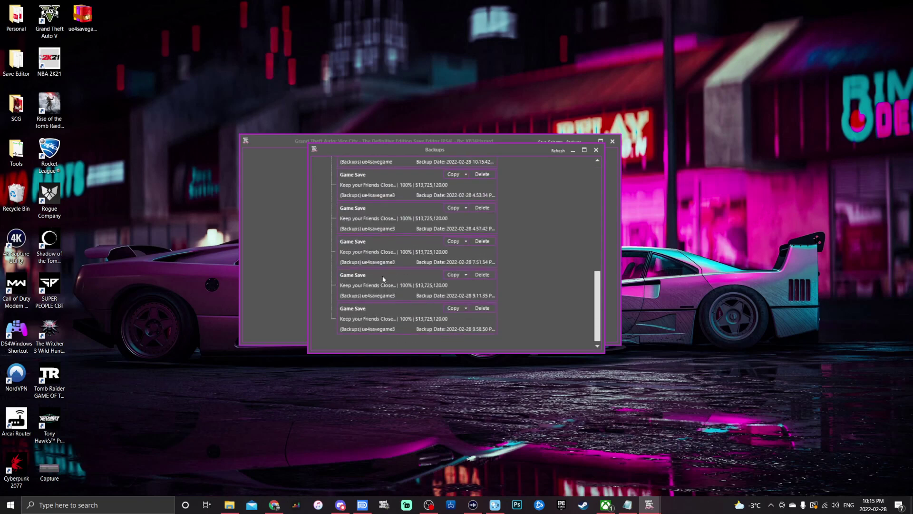
scroll(386, 286, up, 5)
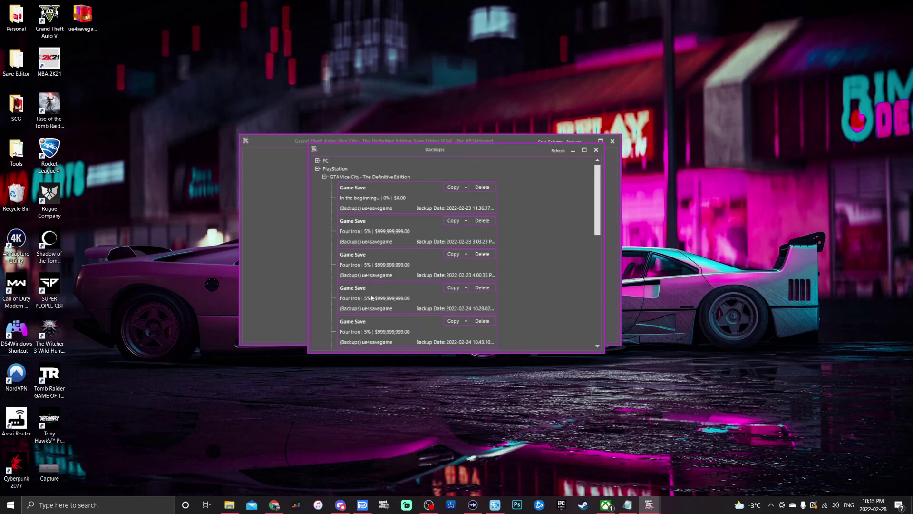
click(466, 221)
click(546, 272)
scroll(547, 272, down, 3)
scroll(535, 310, down, 5)
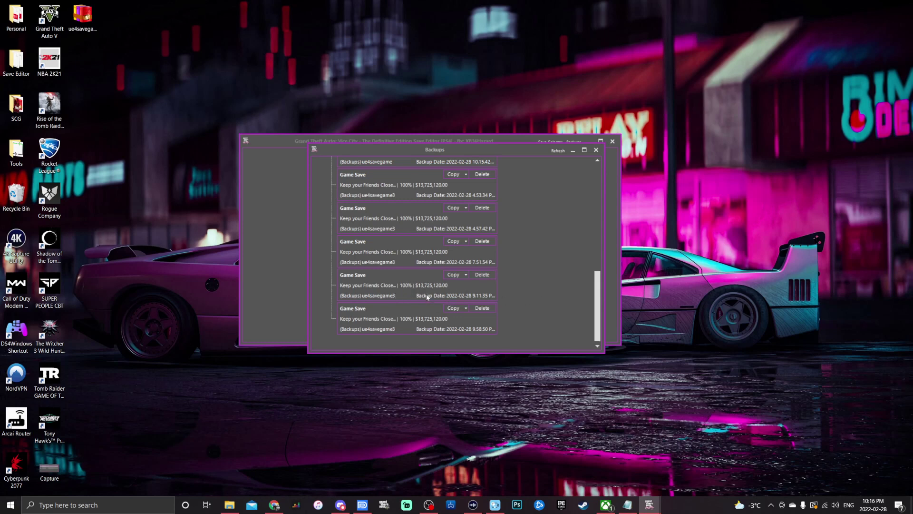
scroll(426, 293, up, 5)
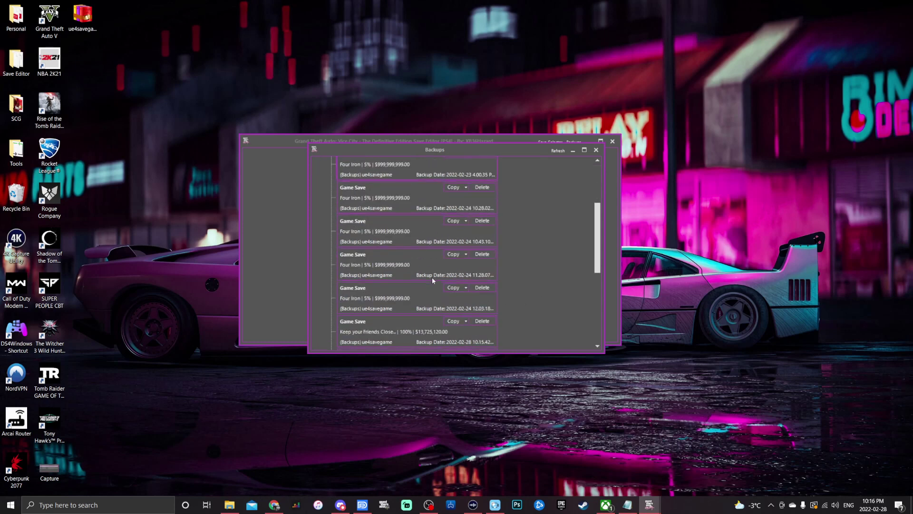
scroll(432, 278, up, 3)
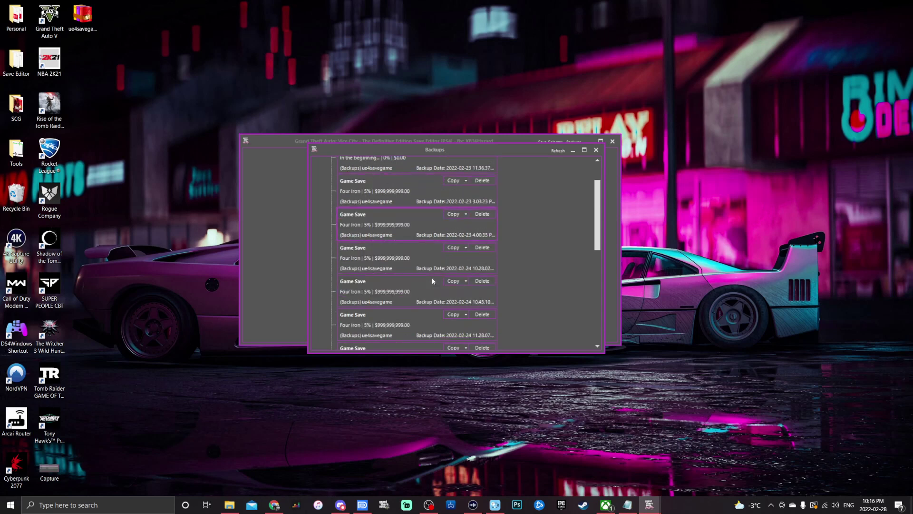
click(596, 149)
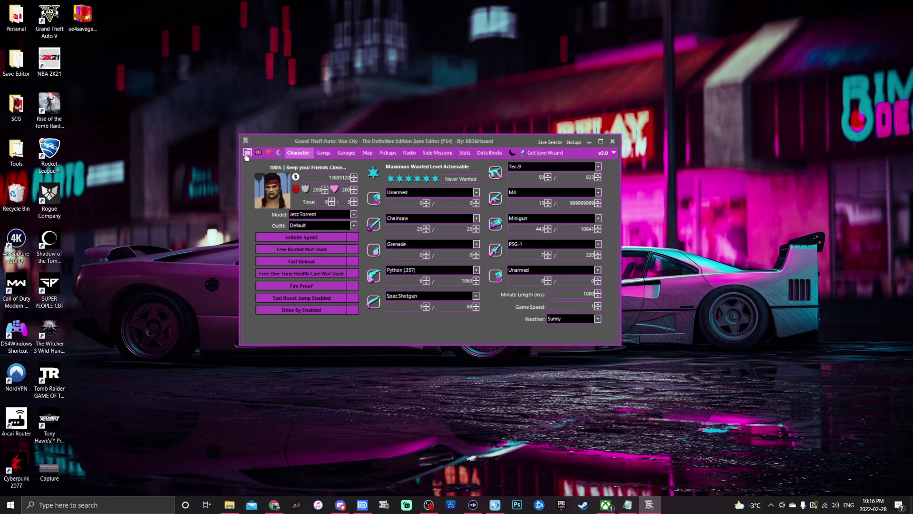
Set up the Definitive Edition Save Converter with save slot 1 and PC as the new platform.
click(280, 157)
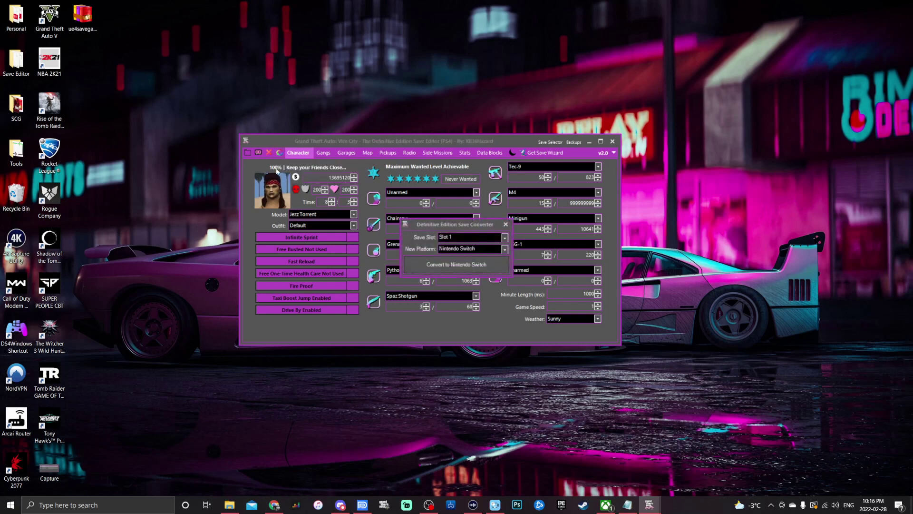
click(467, 249)
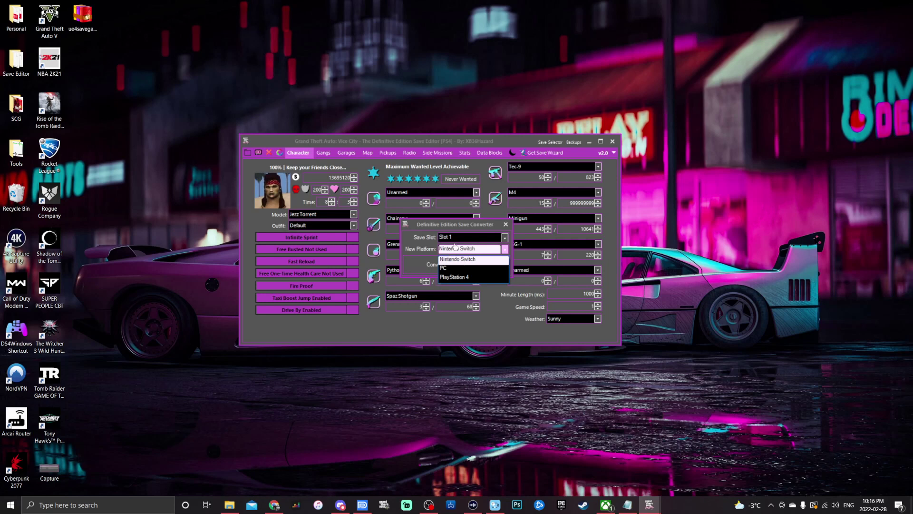
click(432, 247)
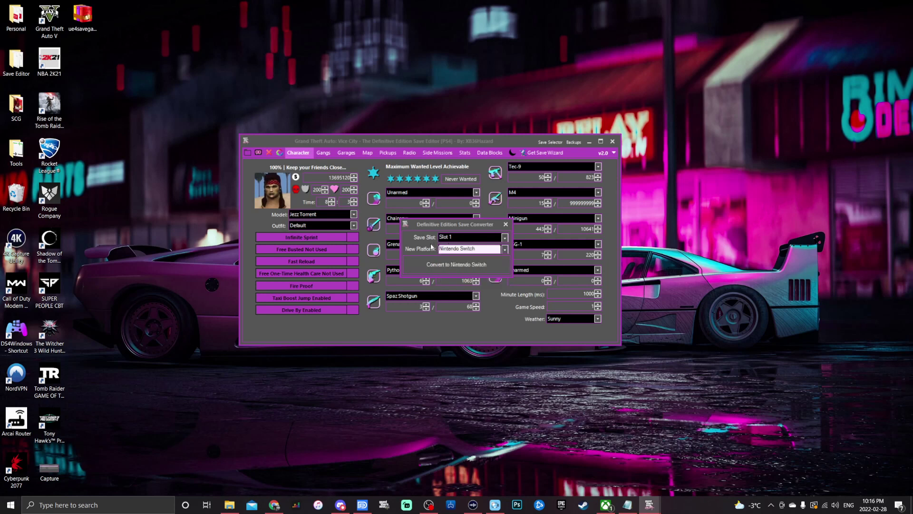
click(455, 238)
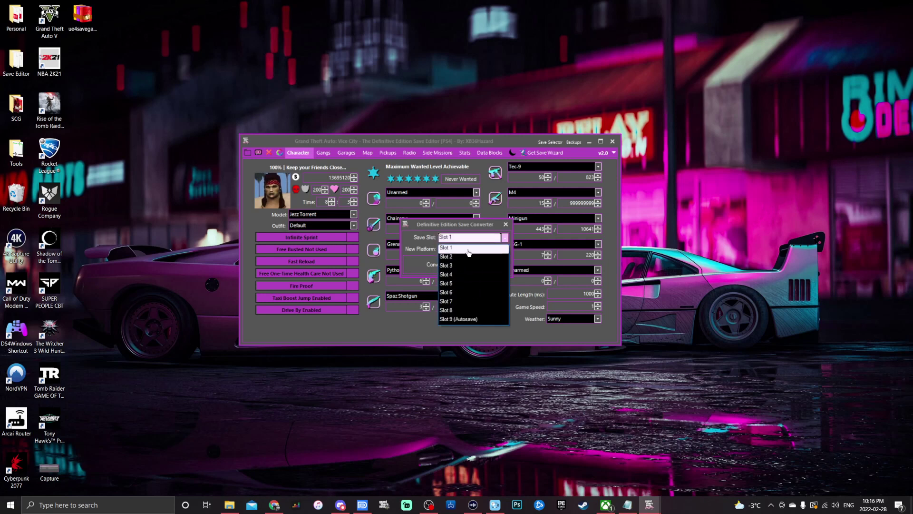
click(471, 240)
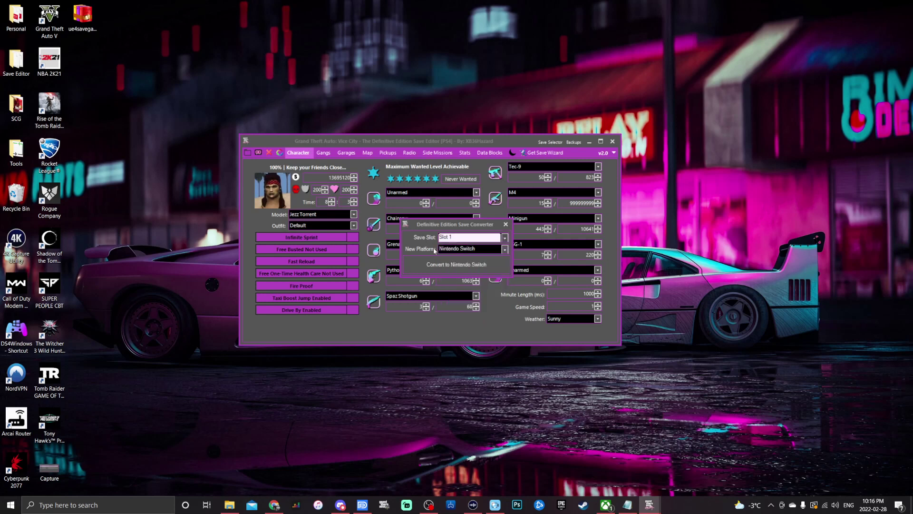
click(460, 251)
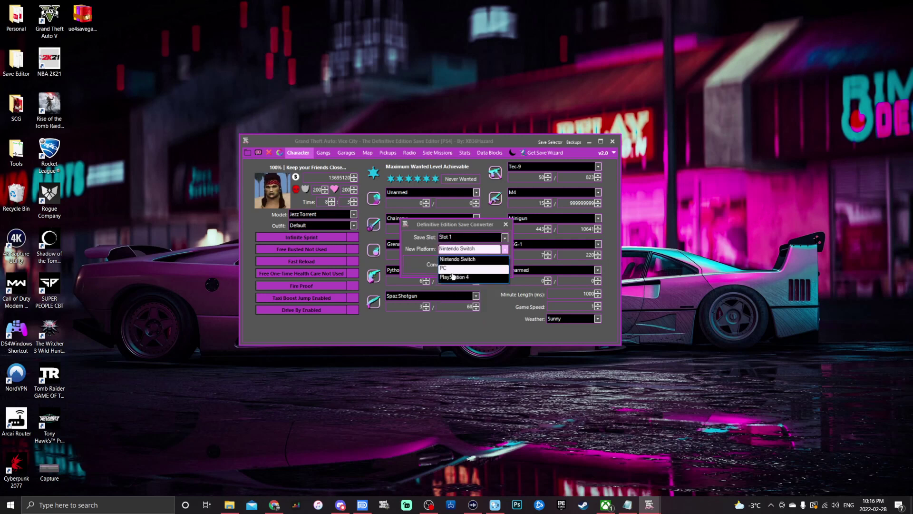
click(458, 269)
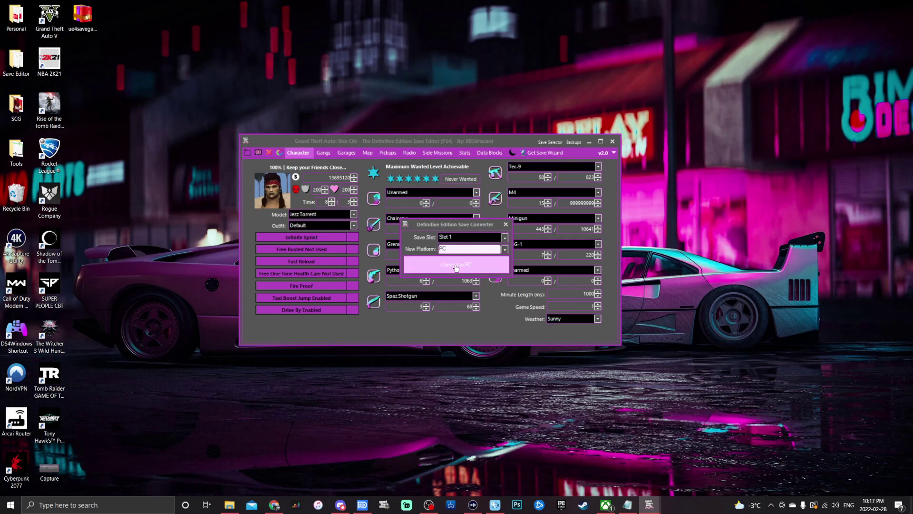
Convert the save to PC, store it on the Desktop as GTAVCsf1, and close the converter.
click(456, 268)
click(522, 437)
click(780, 476)
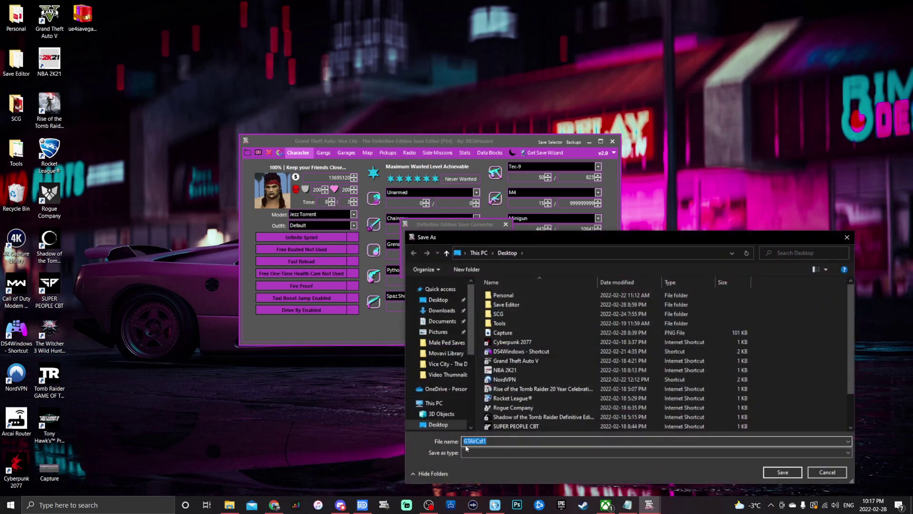
click(780, 473)
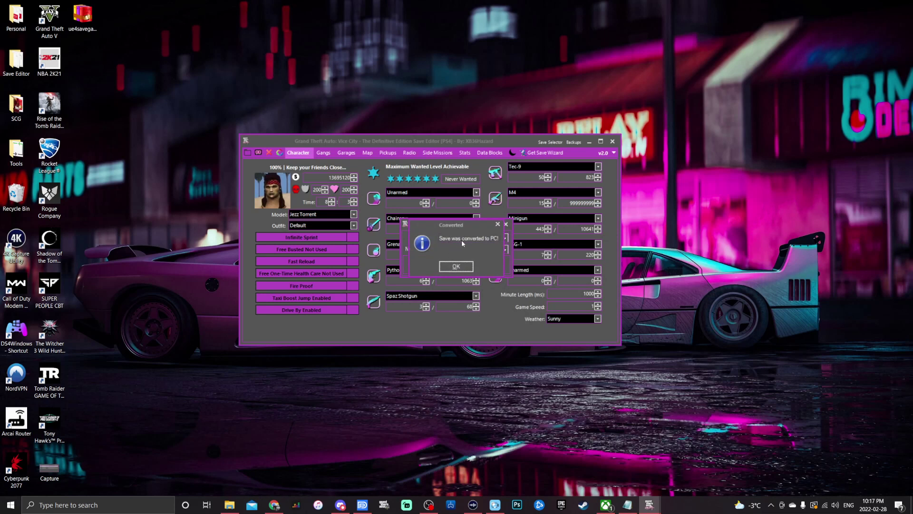
click(461, 267)
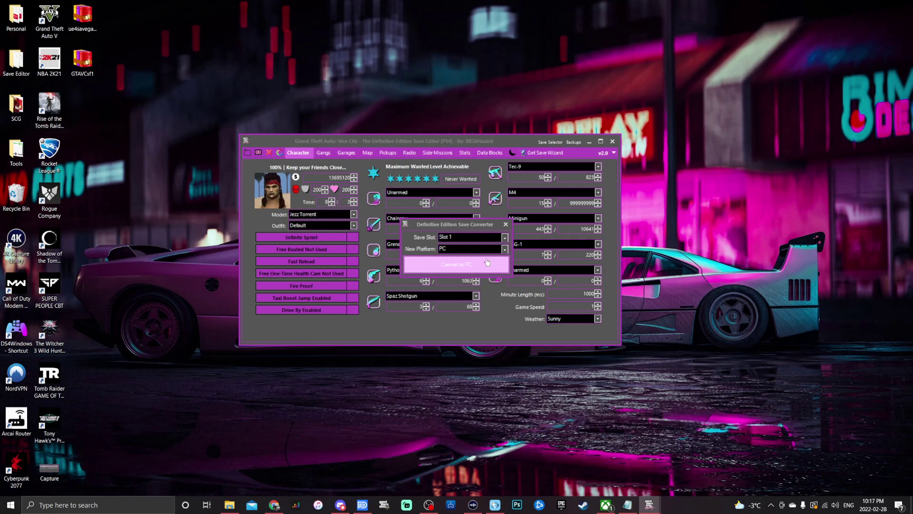
click(505, 223)
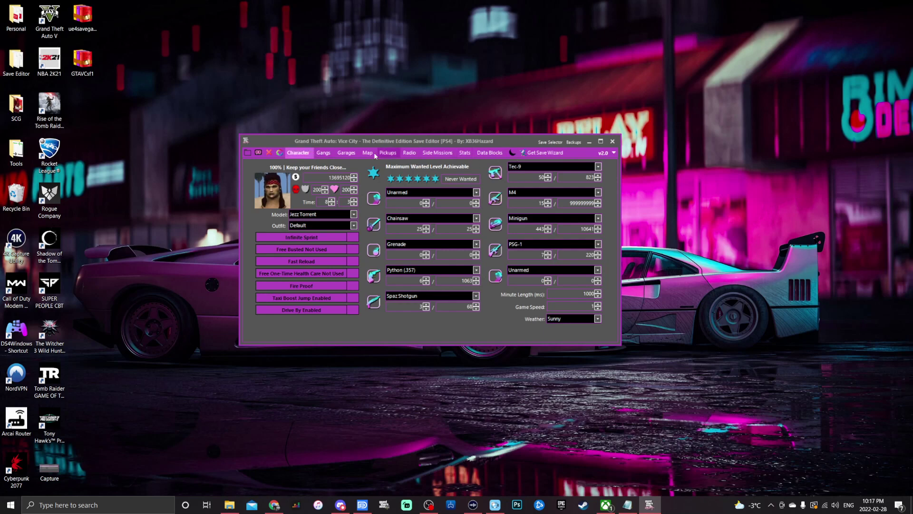
click(512, 152)
click(512, 153)
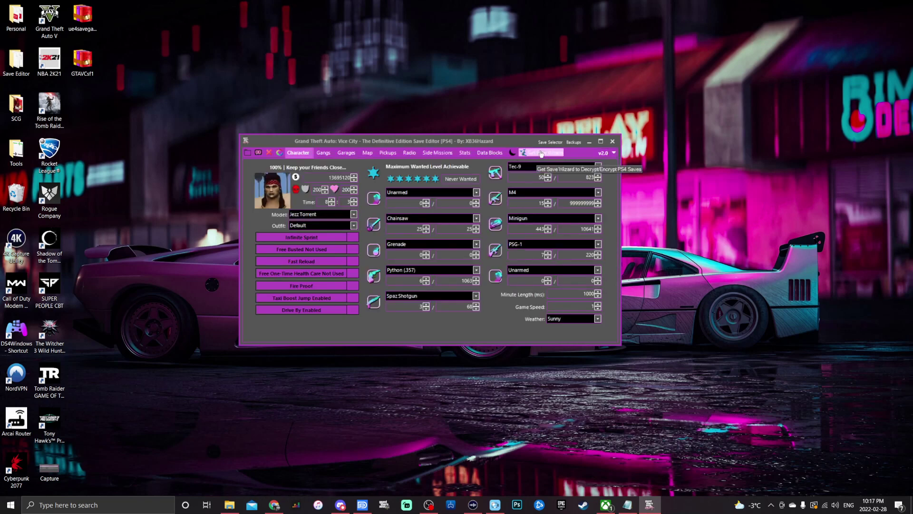
click(614, 153)
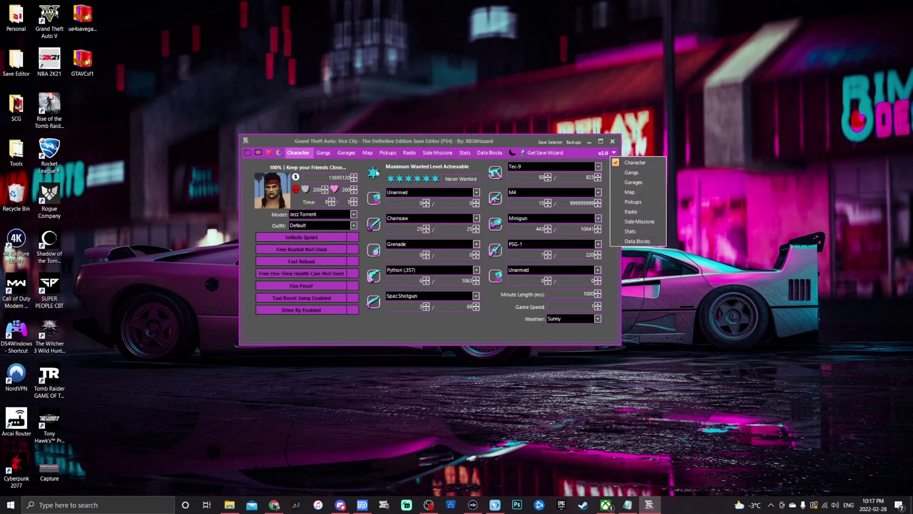
click(508, 141)
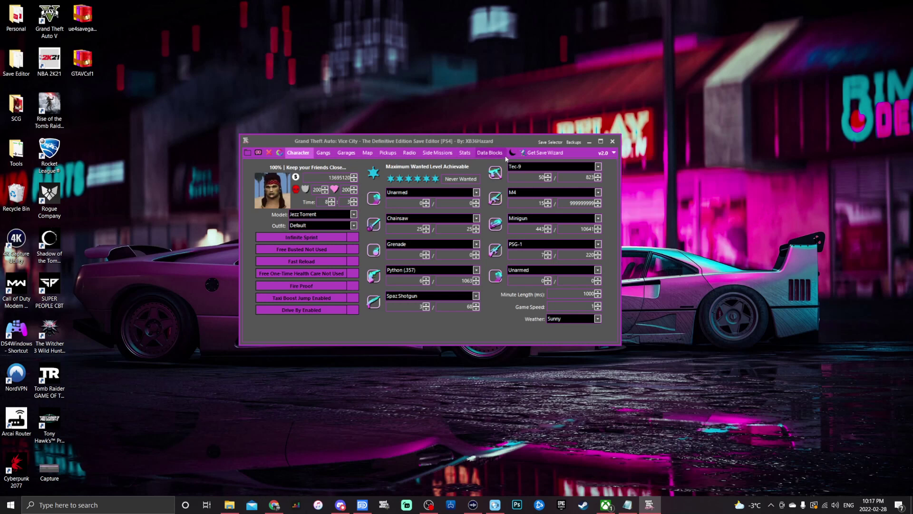
Select Grand Theft Auto Vice City - The Definitive Edition in the Save Selector and open its settings.
click(546, 143)
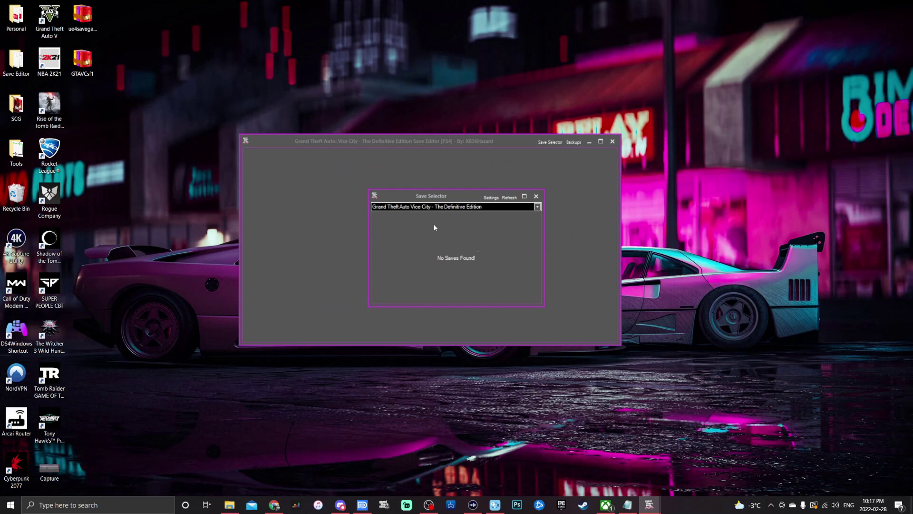
click(454, 209)
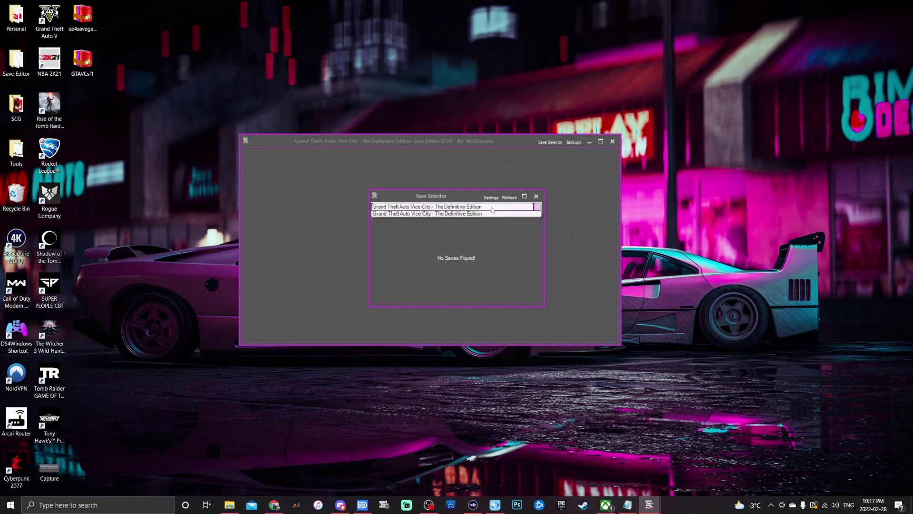
click(460, 219)
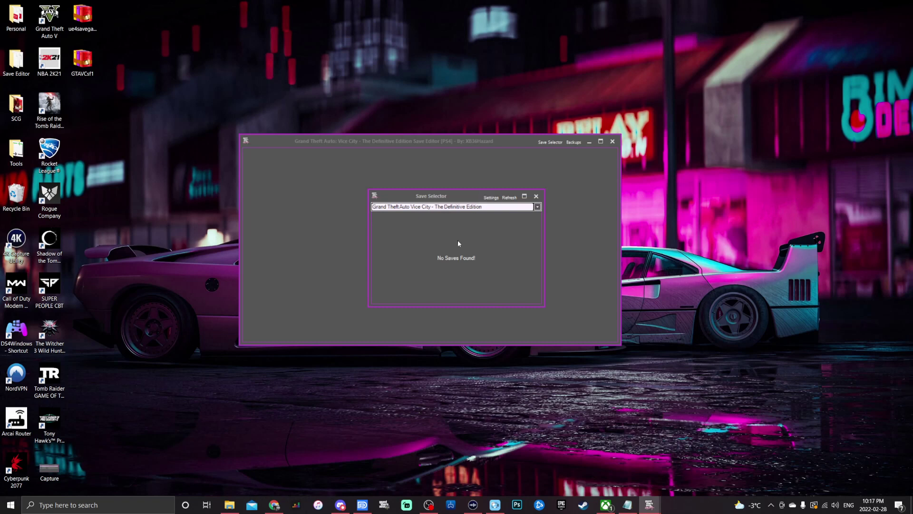
click(491, 197)
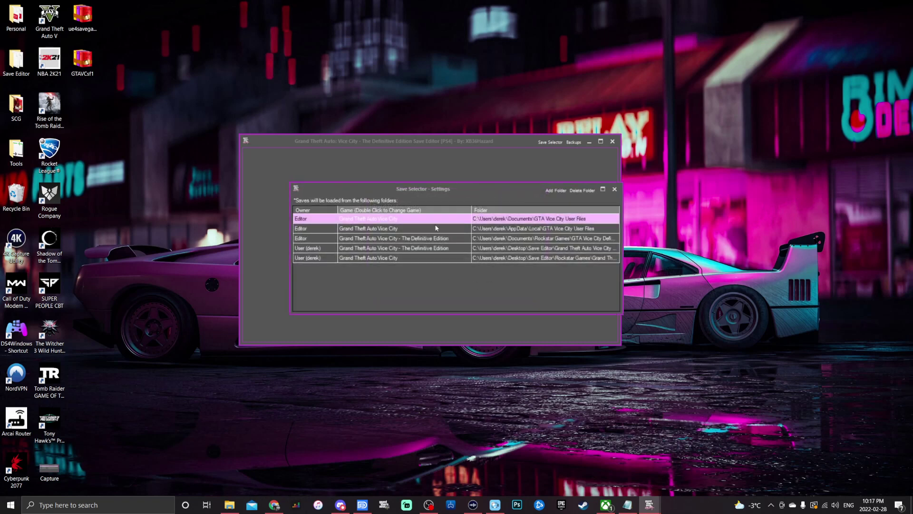
Add the folder "Vice City - The Definitive Edition" inside the Desktop's Save Editor folder to the Save Selector's load folders.
click(552, 194)
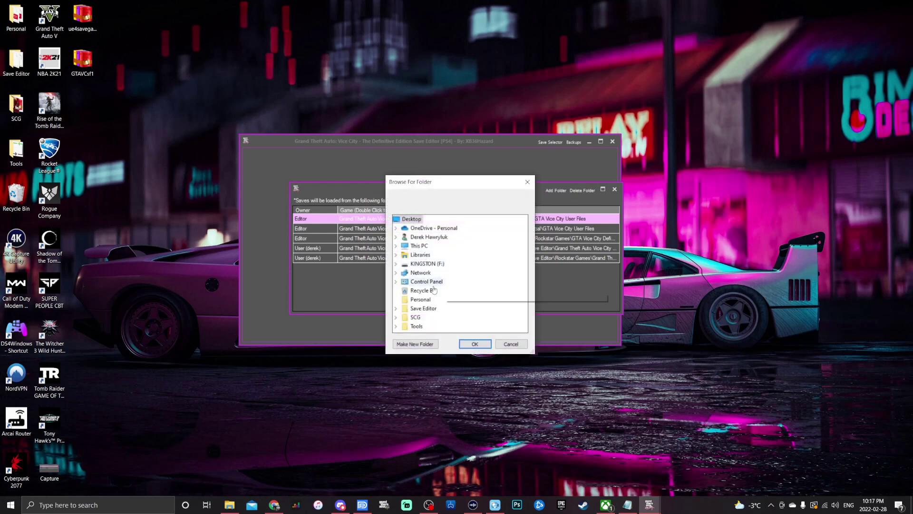
click(425, 309)
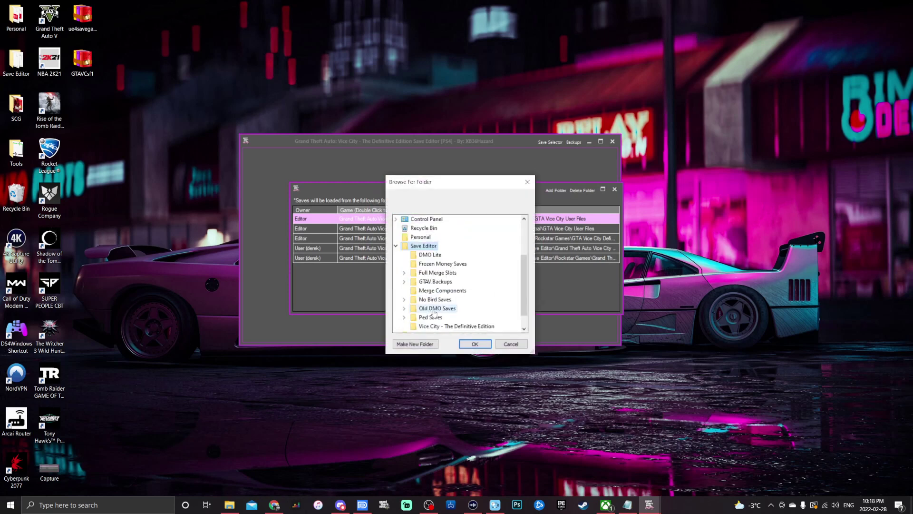
scroll(424, 304, down, 1)
click(454, 307)
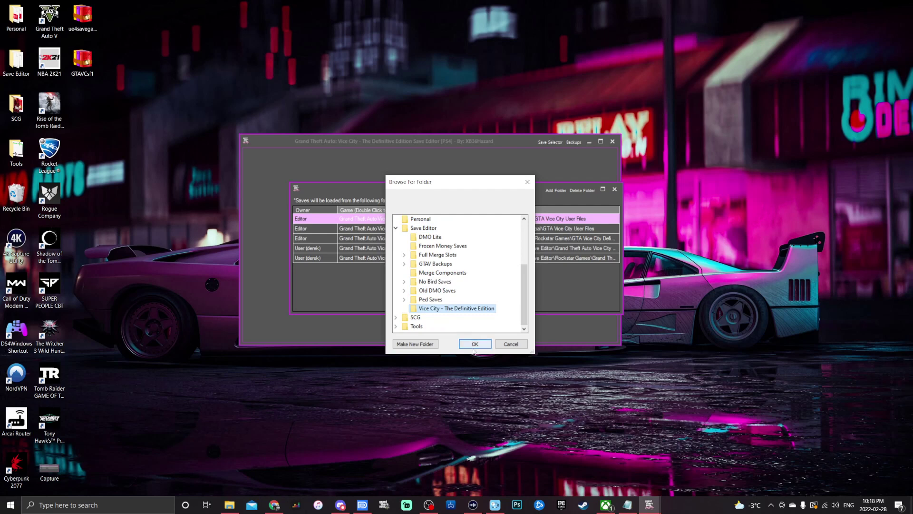
click(474, 344)
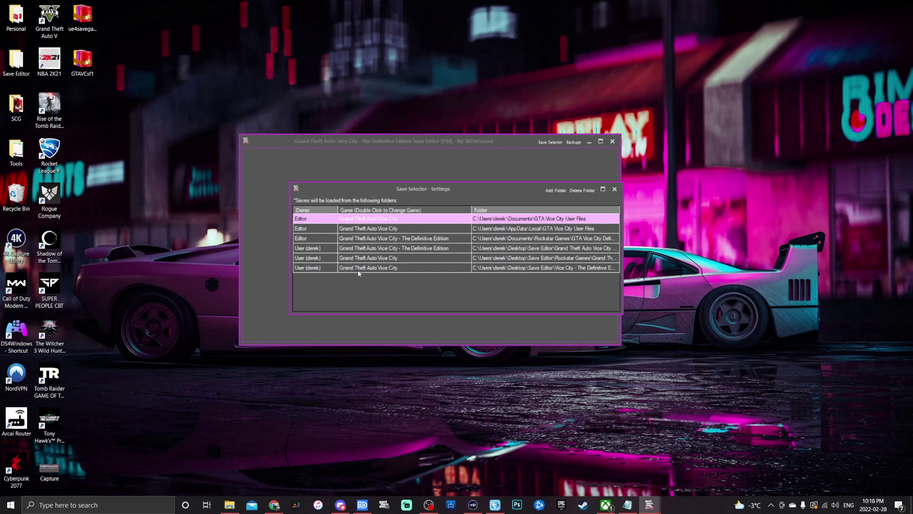
Assign Grand Theft Auto Vice City - The Definitive Edition to the newly added save folder and close the Save Selector settings.
click(417, 269)
double_click(418, 268)
click(409, 267)
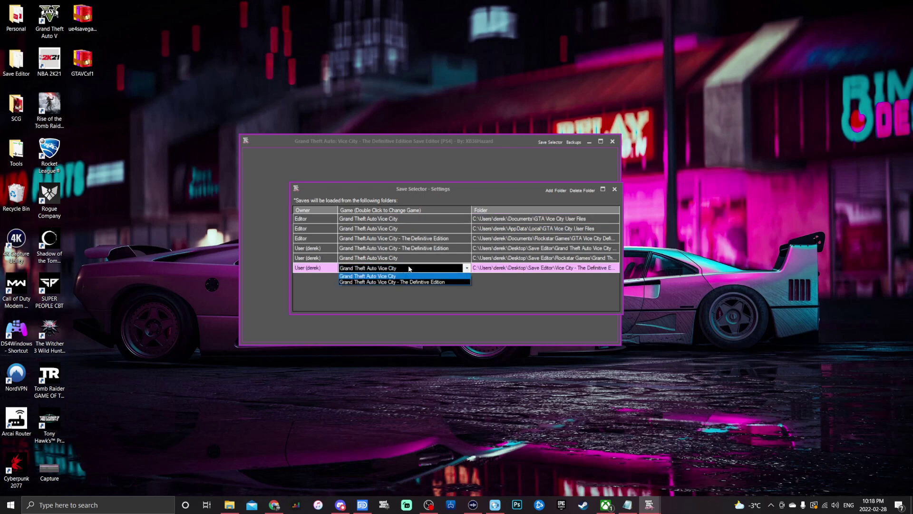
click(400, 282)
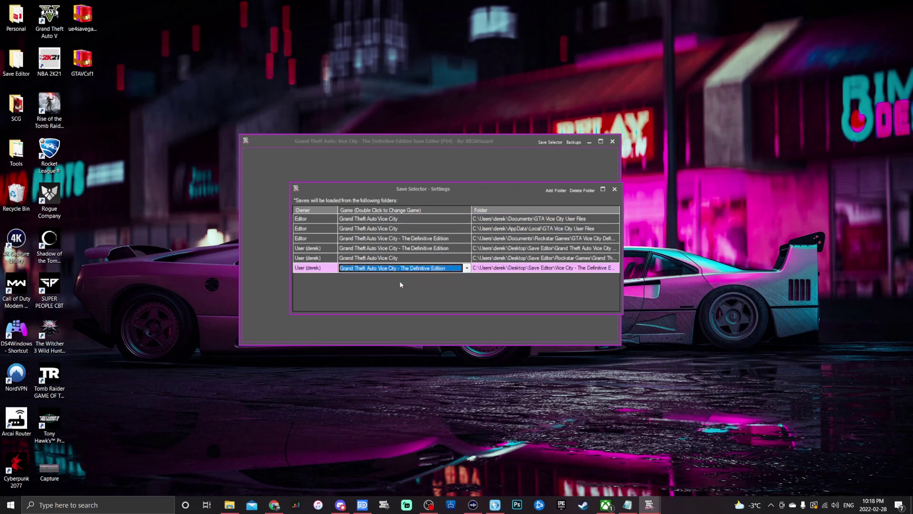
click(408, 241)
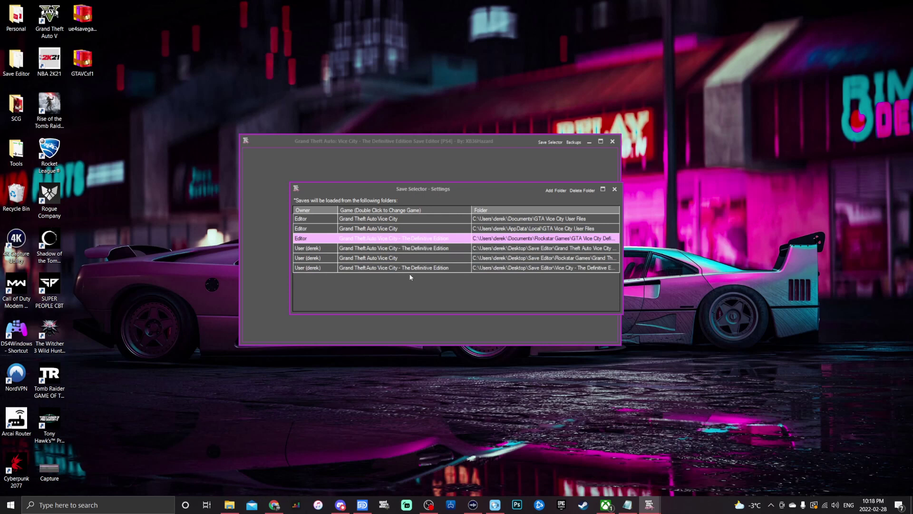
click(614, 189)
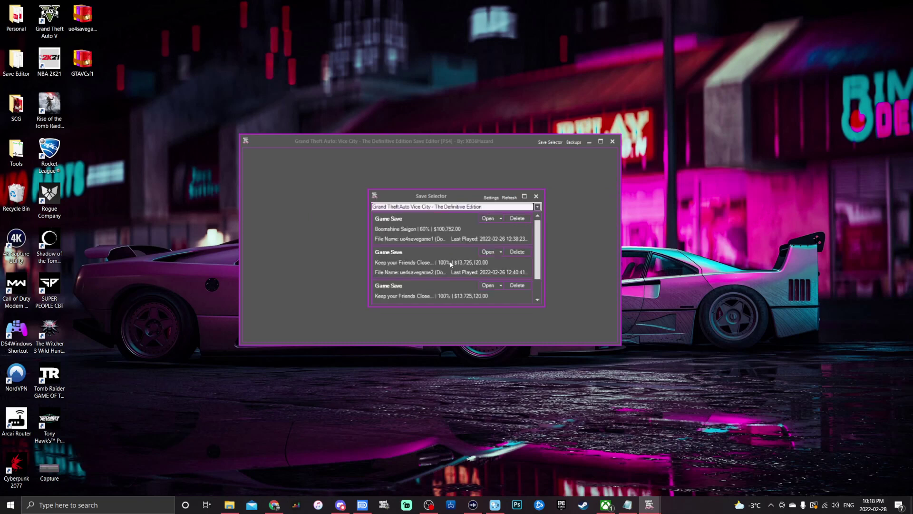
Look through the Definitive Edition saves and their open options, refresh the save list, and close the Save Selector.
scroll(447, 262, down, 2)
scroll(442, 264, up, 2)
click(500, 218)
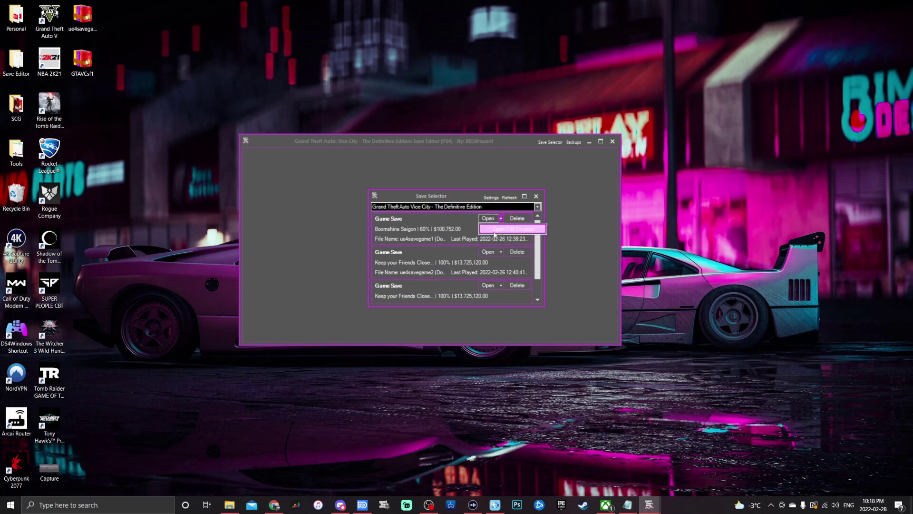
click(455, 224)
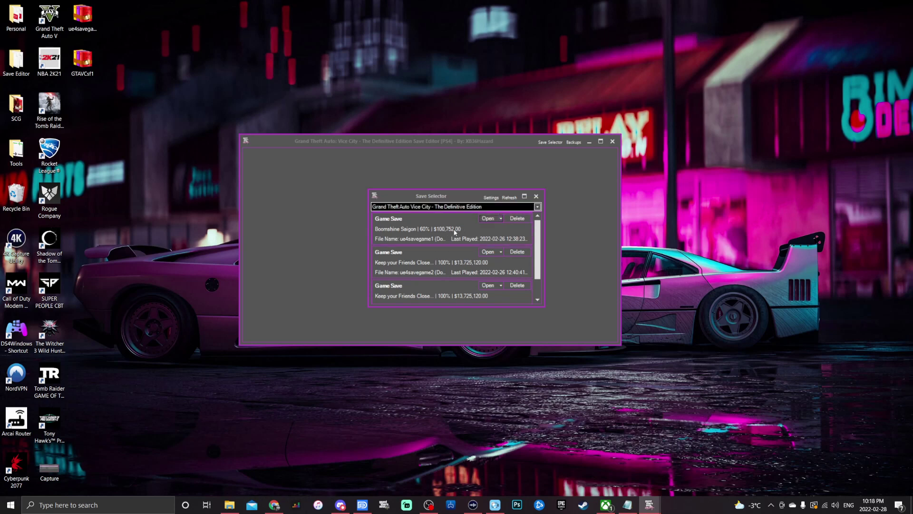
click(508, 198)
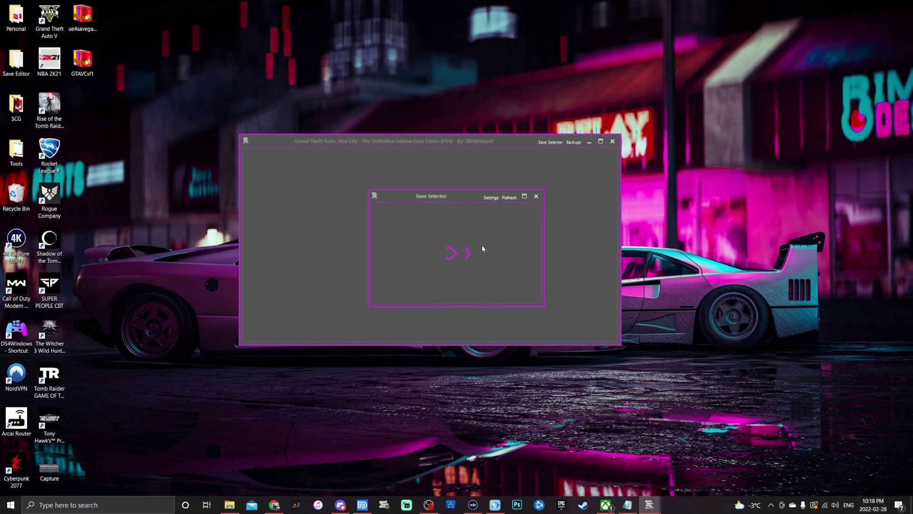
scroll(433, 261, down, 1)
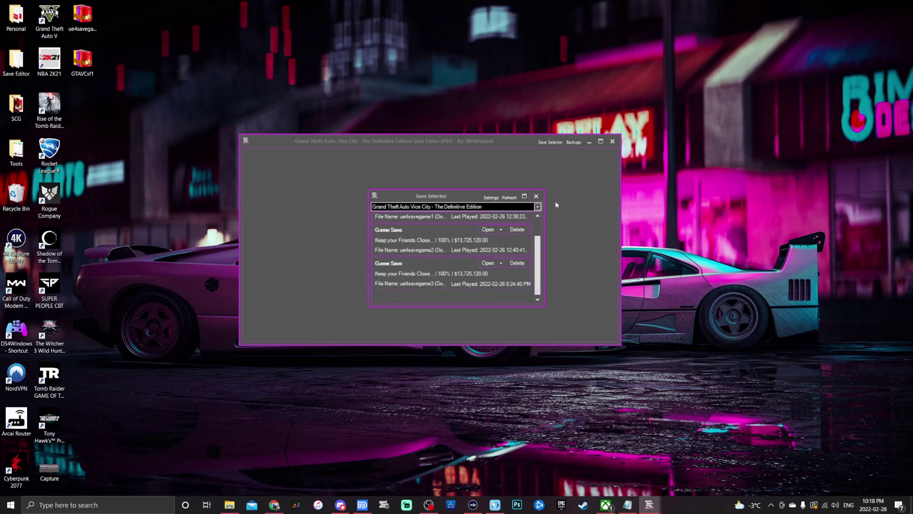
click(536, 196)
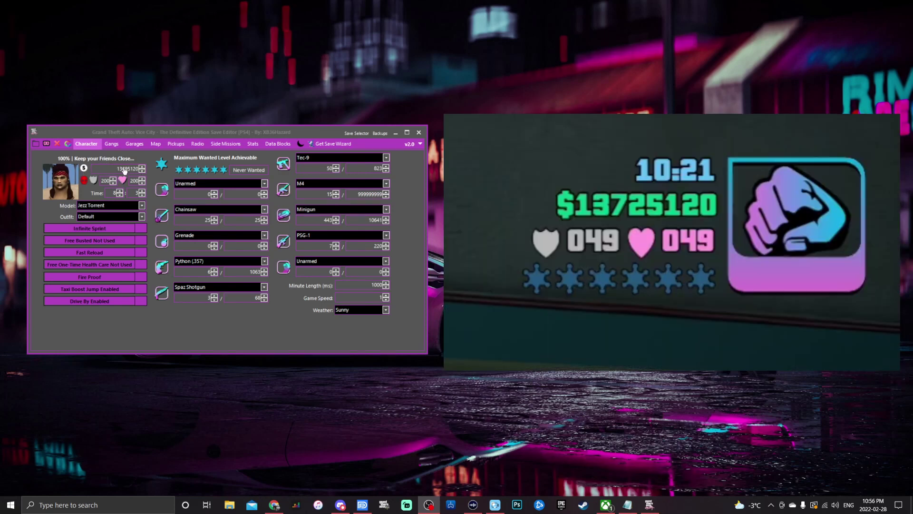
Select the character's money value and preview the current character model.
click(143, 167)
double_click(132, 169)
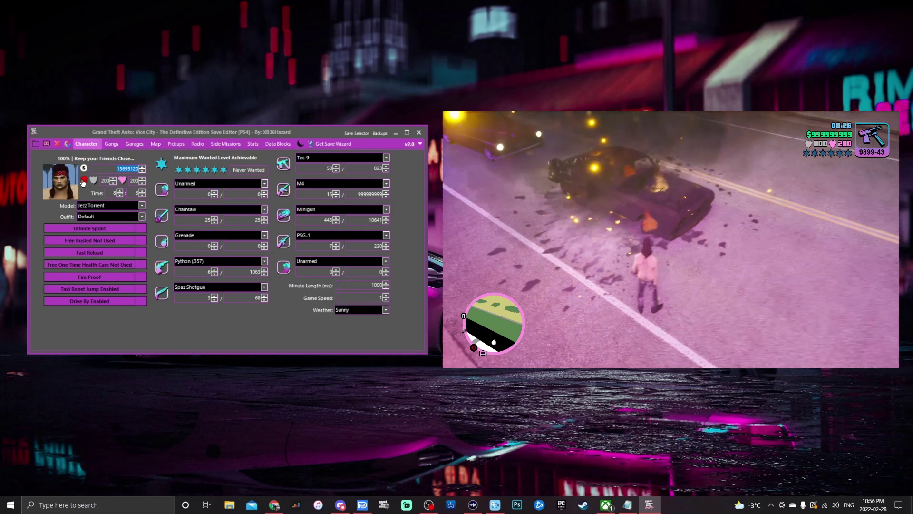
mouse_move(61, 182)
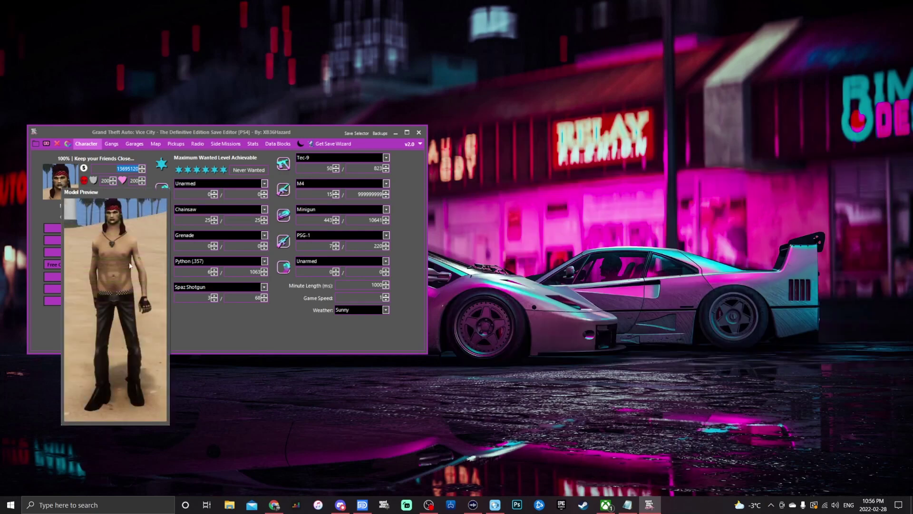
Change the character model to Tommy with the Country Club outfit and check its preview.
click(89, 207)
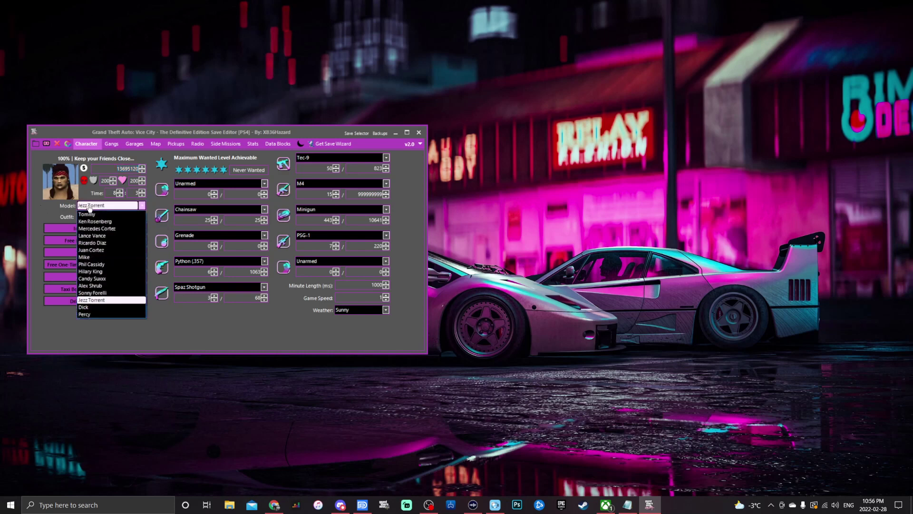
click(88, 215)
mouse_move(56, 188)
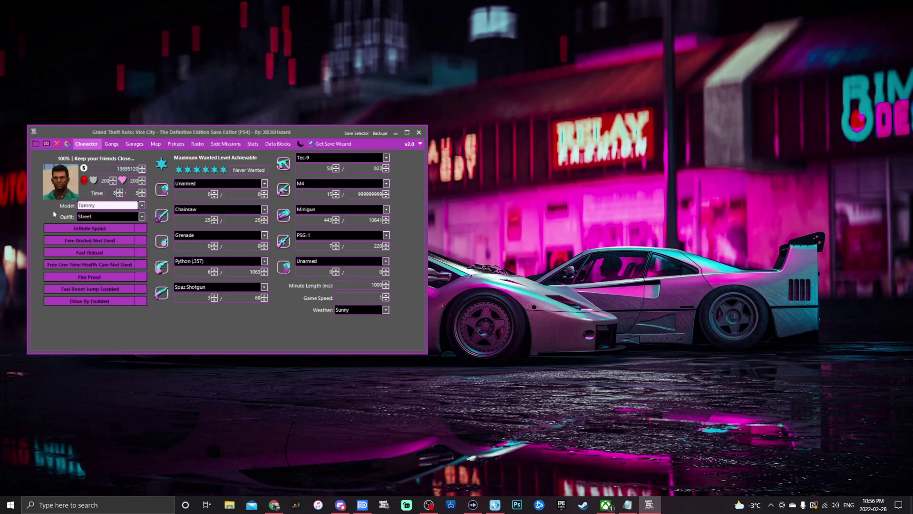
click(89, 216)
click(95, 250)
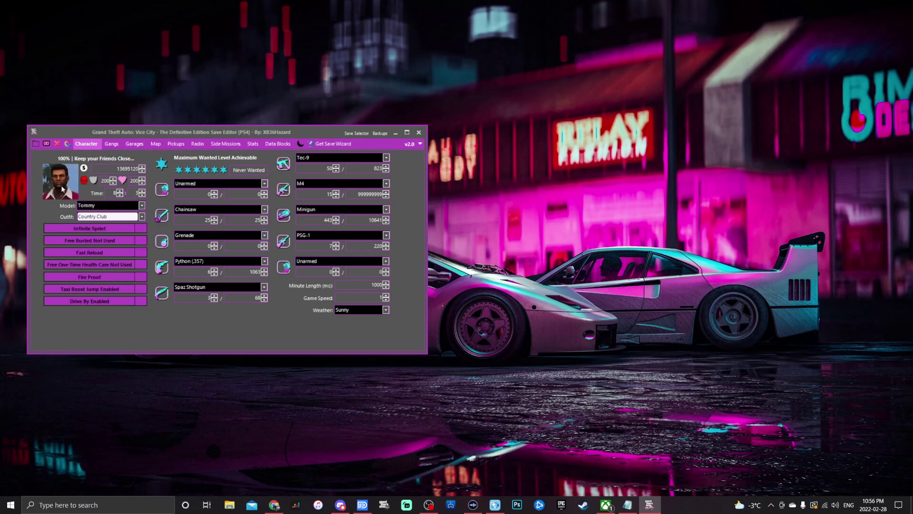
mouse_move(61, 189)
Set the character model back to Jezz Torrent and look over the other available models.
click(86, 206)
click(105, 299)
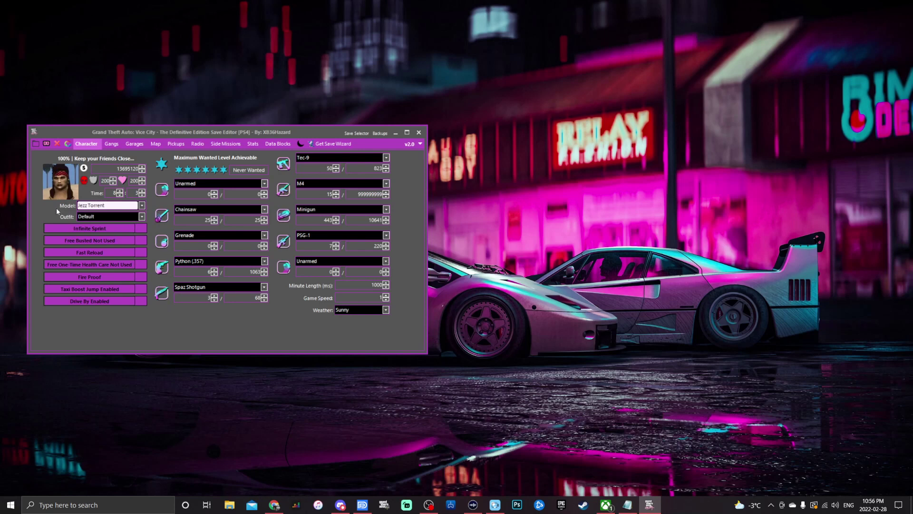
click(81, 207)
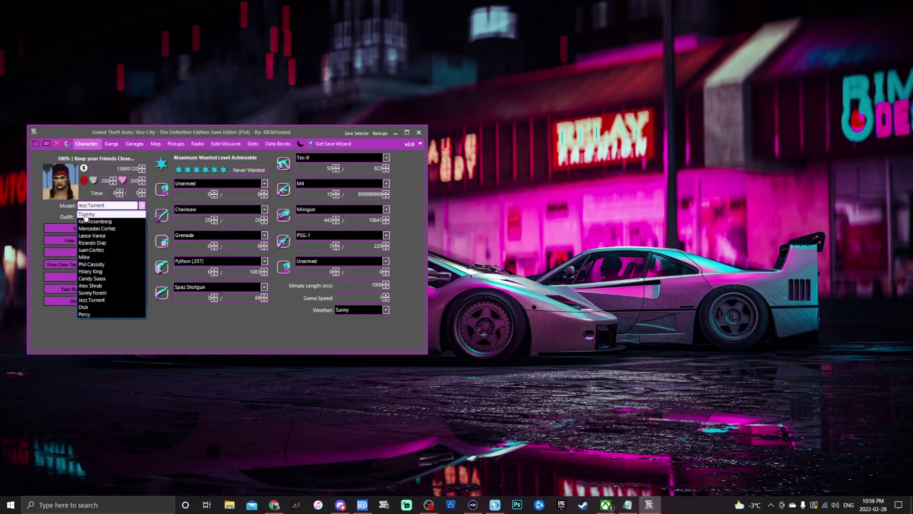
click(50, 209)
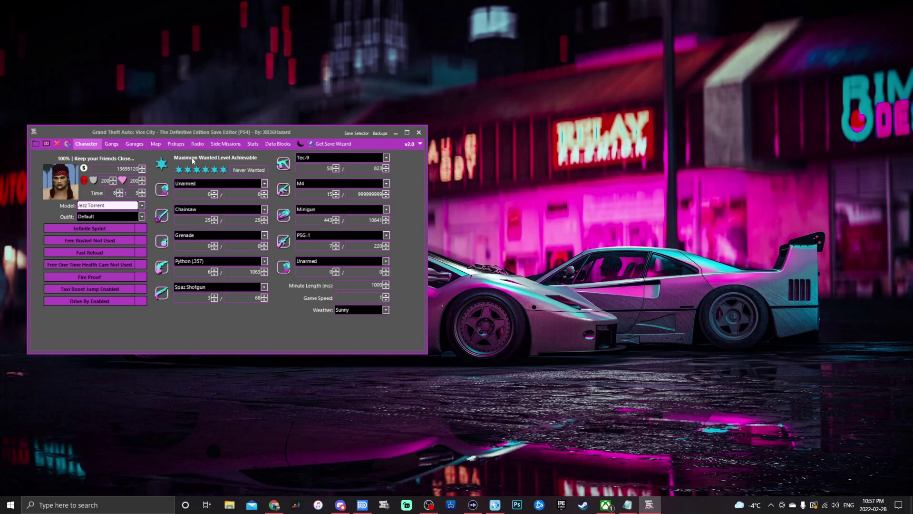
Set the maximum wanted level to Never Wanted and equip Brass Knuckle in the first weapon slot.
click(179, 170)
click(217, 175)
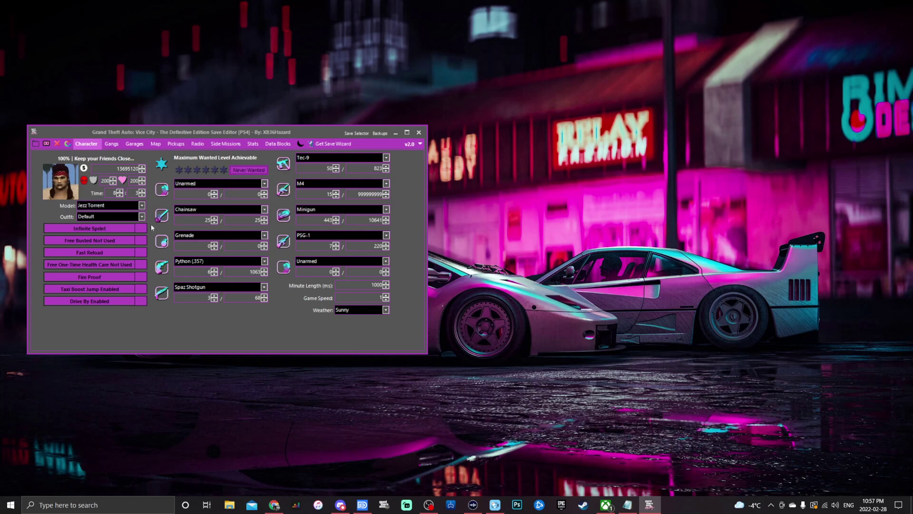
click(190, 186)
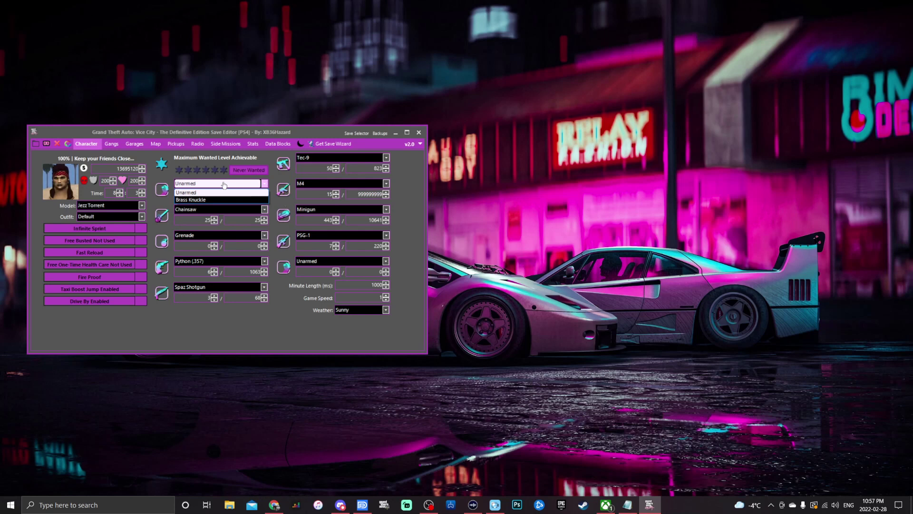
click(192, 200)
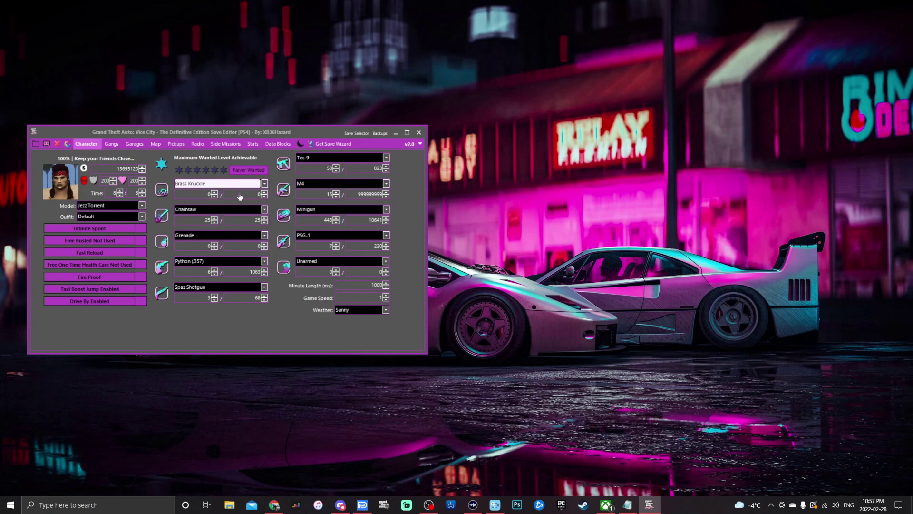
Set the Chainsaw's ammo in clip and total ammo to 999999999 each.
double_click(194, 222)
text(999999999)
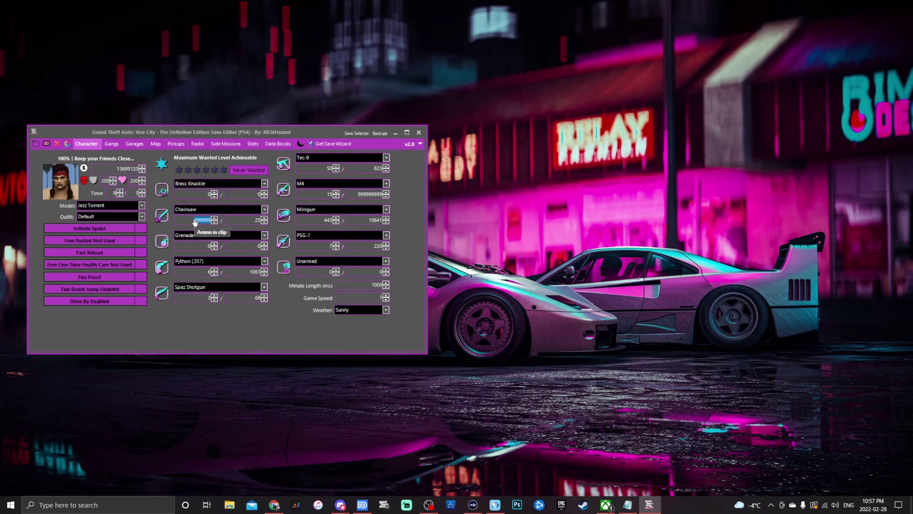
double_click(245, 224)
text(999999999)
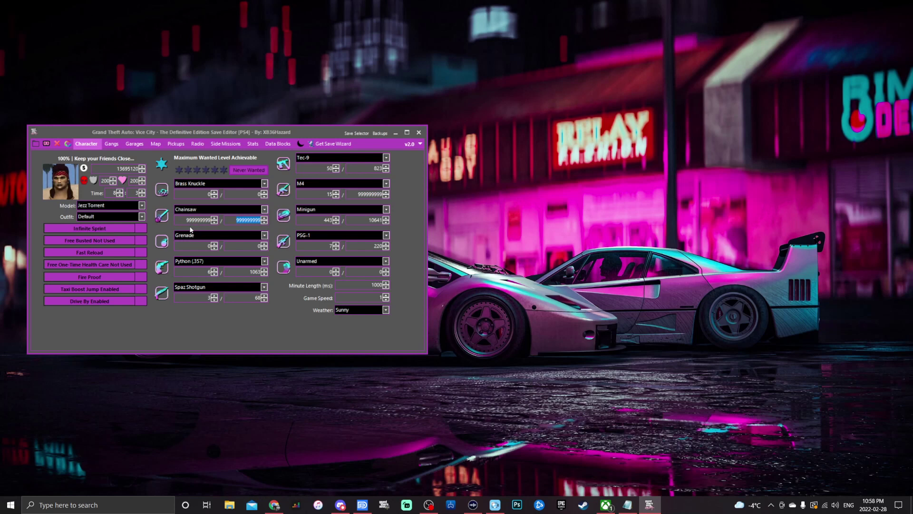
Examine the weapon choices for the Grenade, Python (.357) and Spaz Shotgun slots, keeping the current weapons.
click(194, 246)
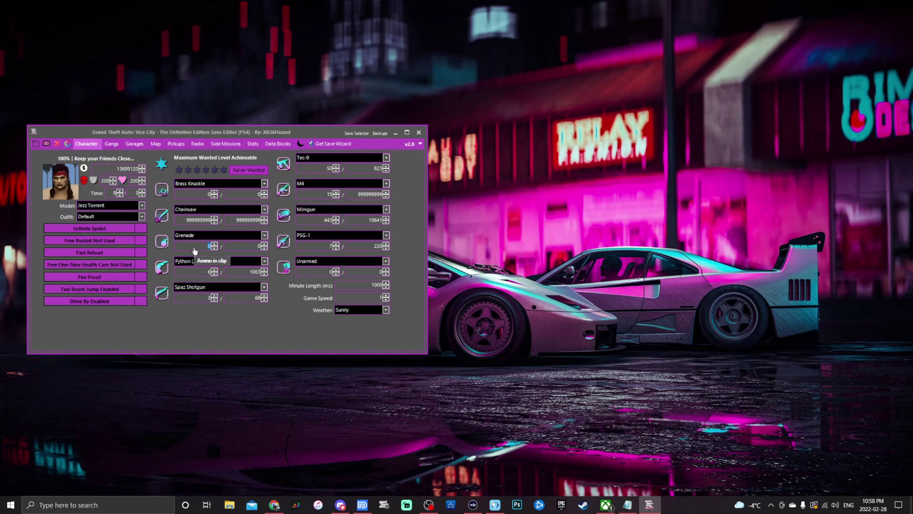
click(210, 236)
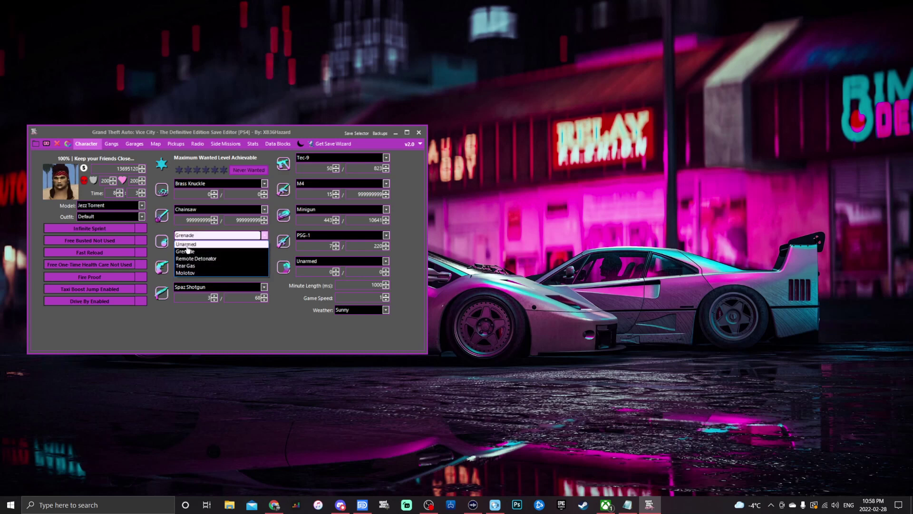
click(190, 251)
click(189, 261)
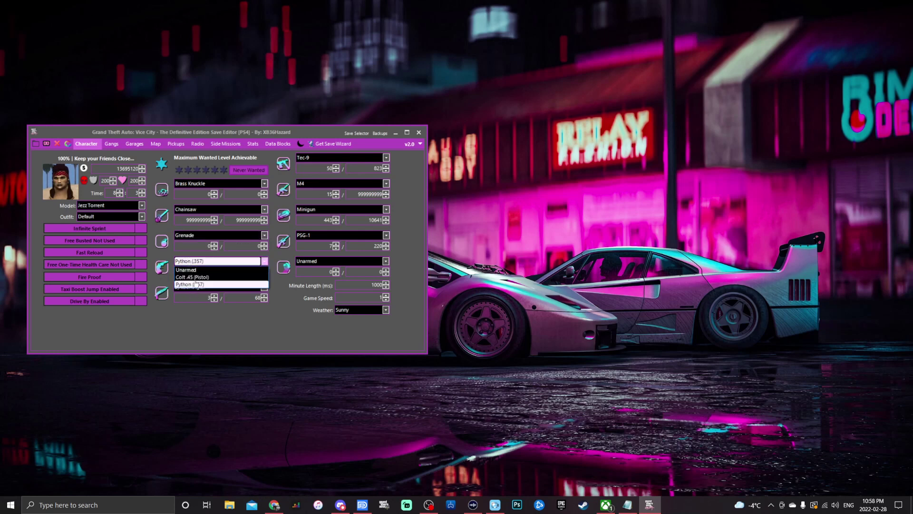
click(193, 275)
click(193, 288)
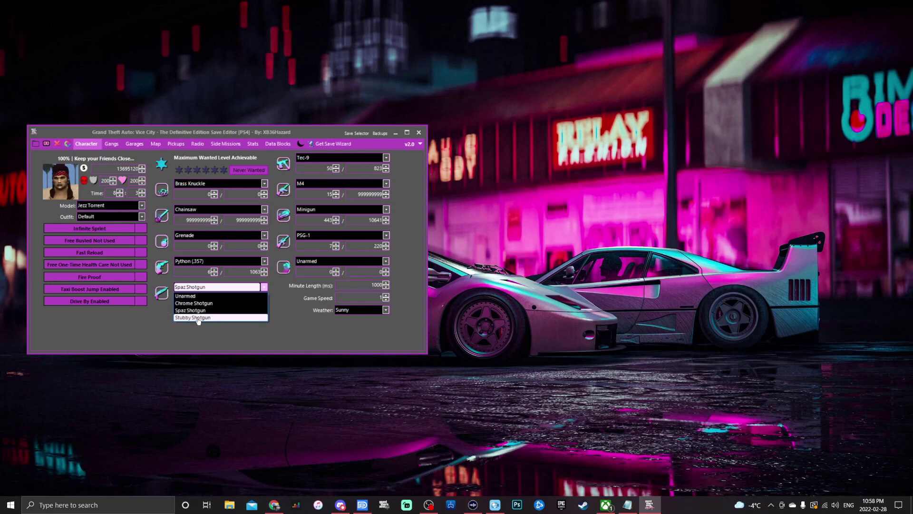
click(193, 310)
Examine the weapon choices for the Tec-9, M4, Minigun, PSG-1 and last Unarmed slots without changing them.
click(315, 158)
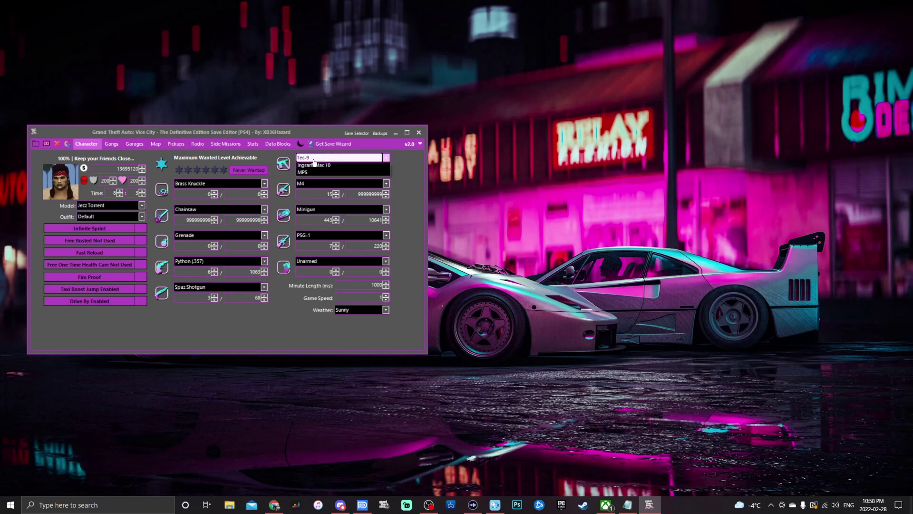
click(288, 204)
click(319, 185)
click(314, 213)
click(321, 213)
click(283, 206)
click(309, 233)
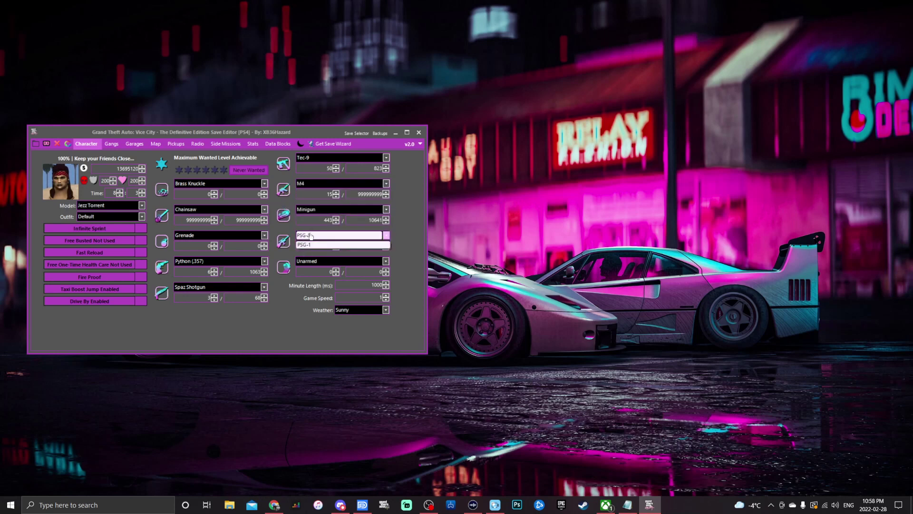
click(313, 261)
click(314, 261)
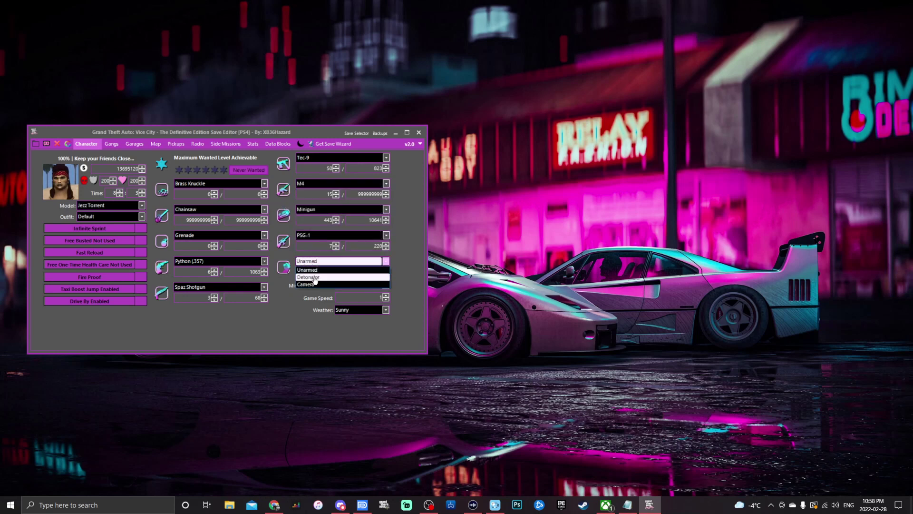
click(293, 309)
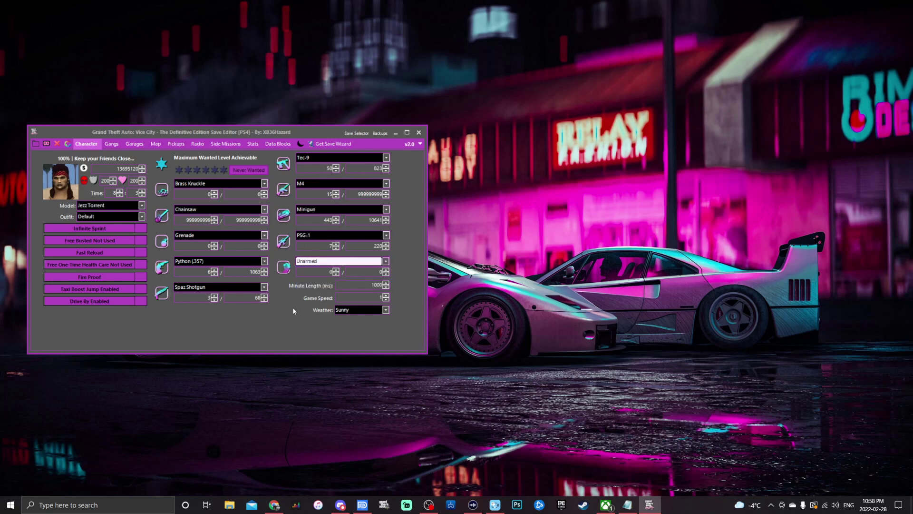
Set the minute length to 60000 ms and look over the weather options, keeping Sunny.
double_click(361, 285)
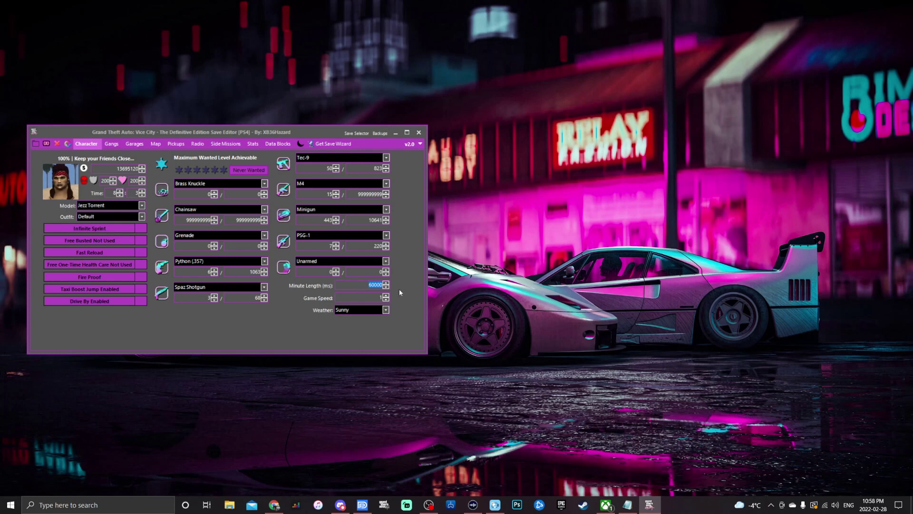
click(380, 297)
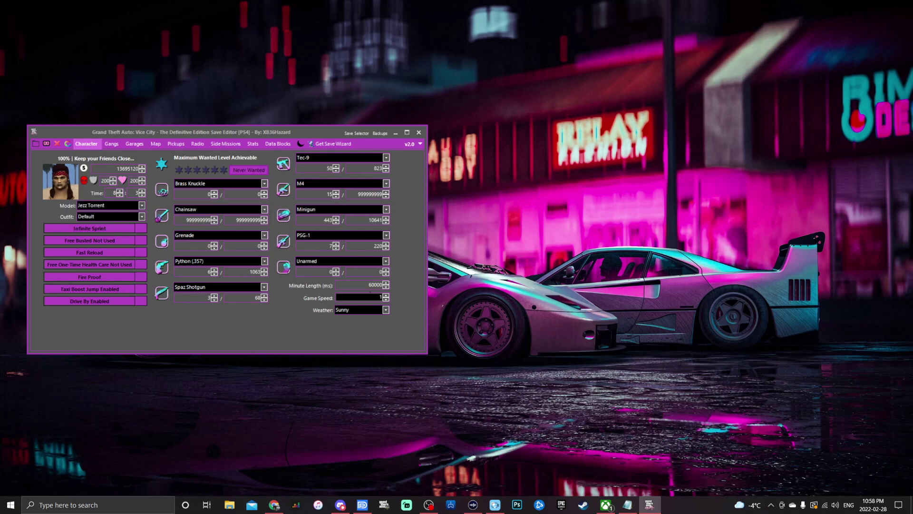
click(385, 310)
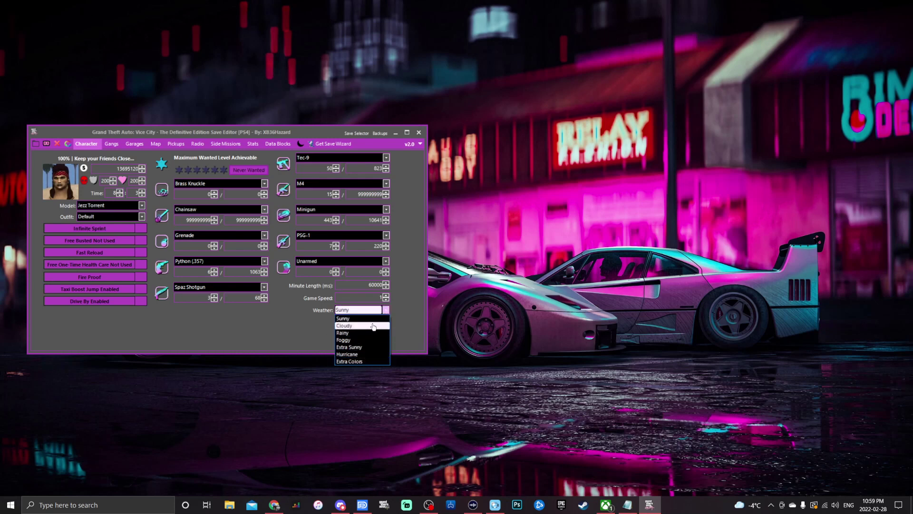
click(311, 327)
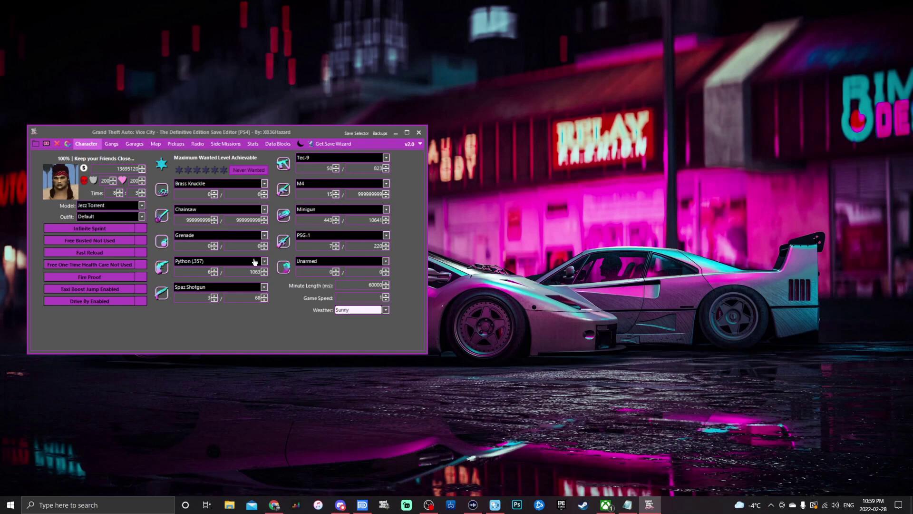
Set the Cubans gang's vehicle to Faggio.
click(113, 144)
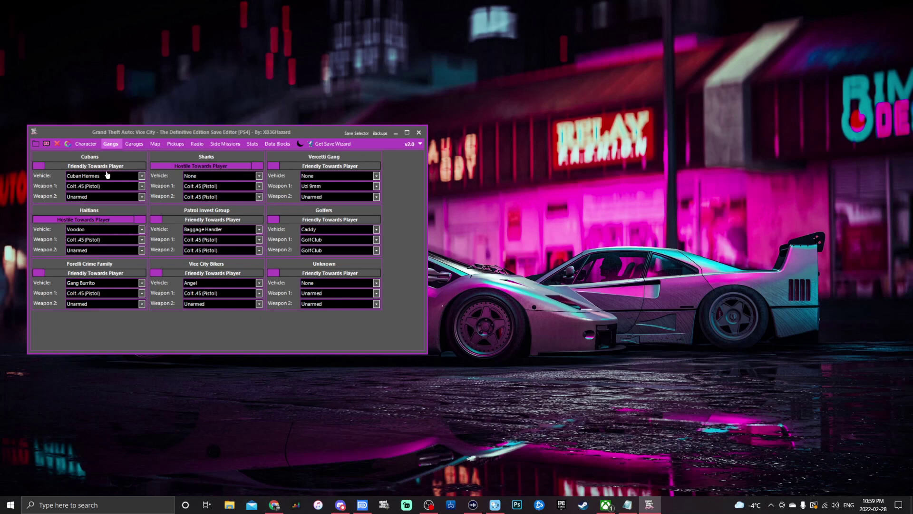
mouse_move(99, 180)
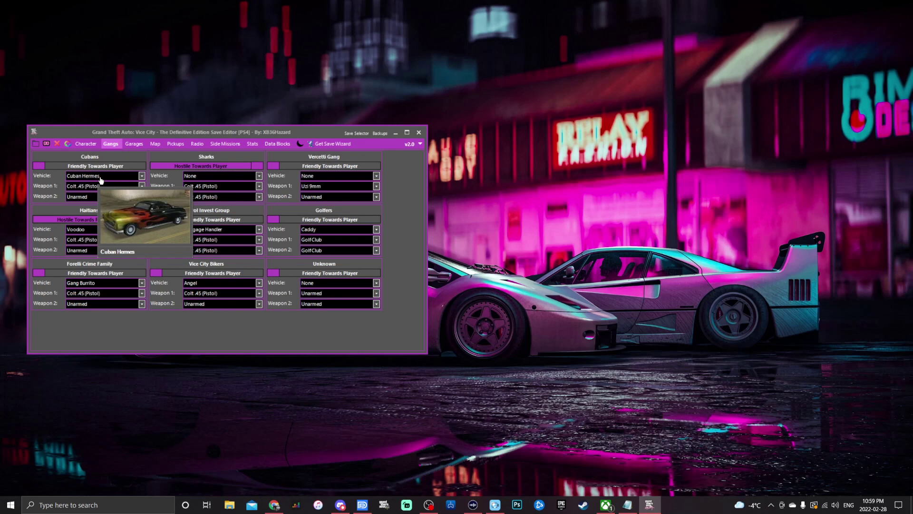
click(72, 179)
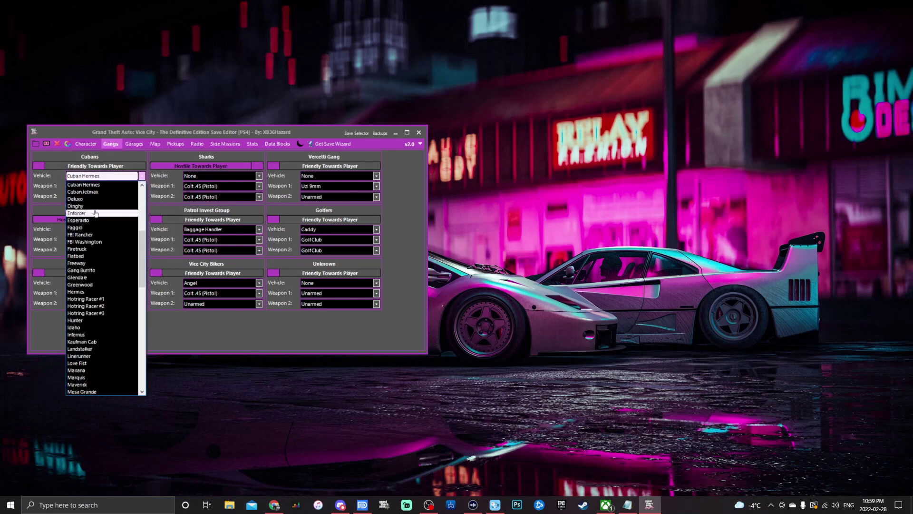
click(95, 205)
click(92, 179)
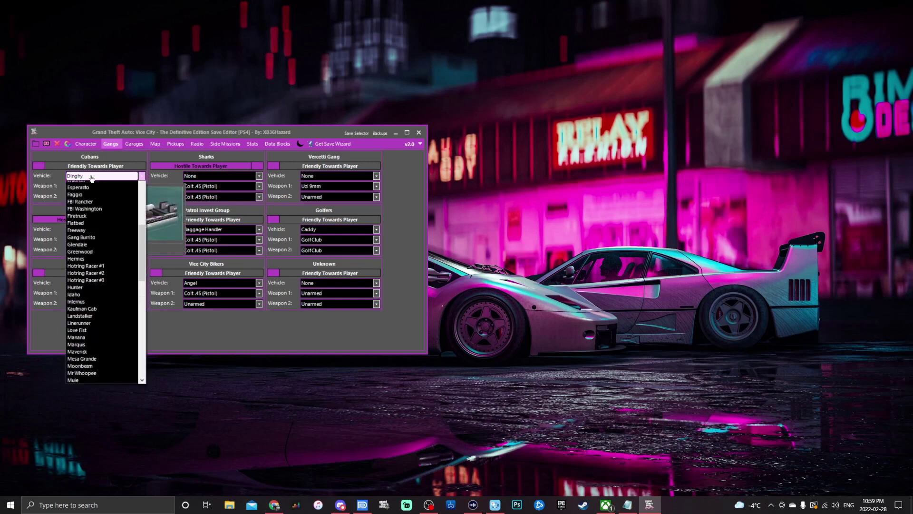
click(104, 181)
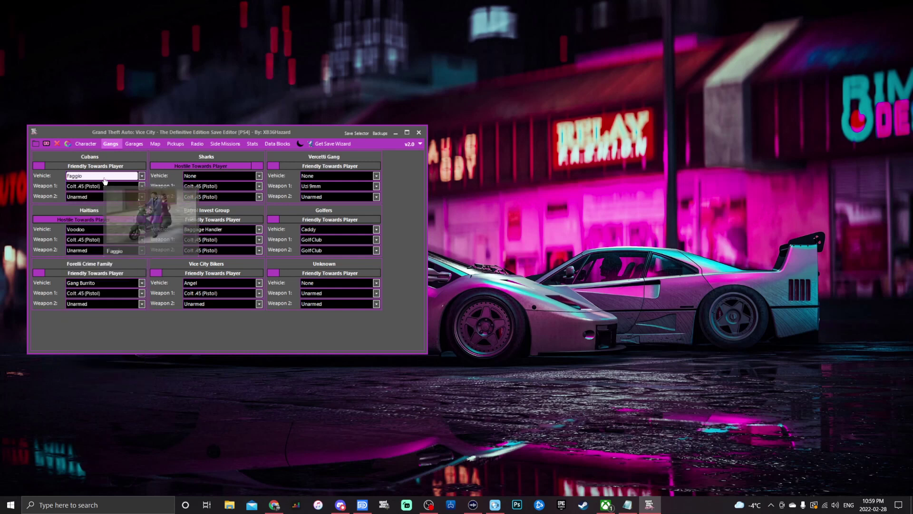
Set the Cubans' first weapon to Hammer, keep the second Unarmed, and make the gang hostile towards the player.
click(79, 186)
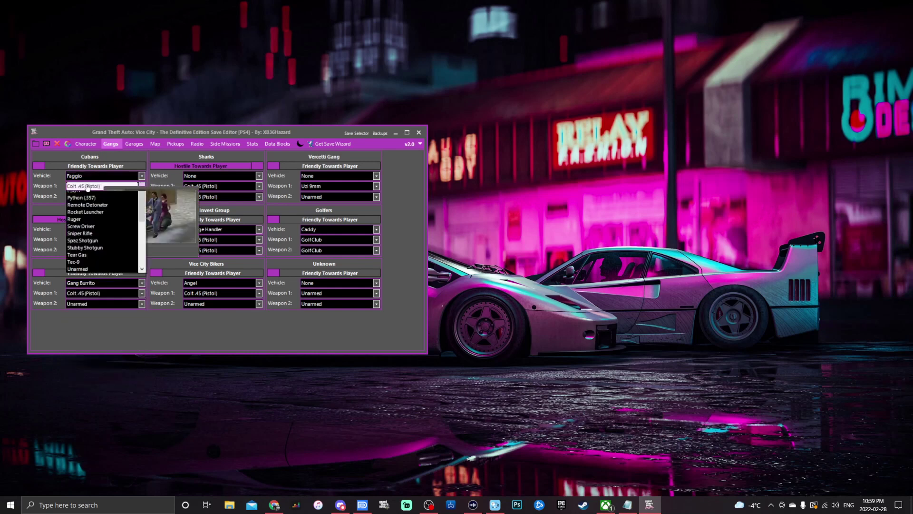
click(93, 232)
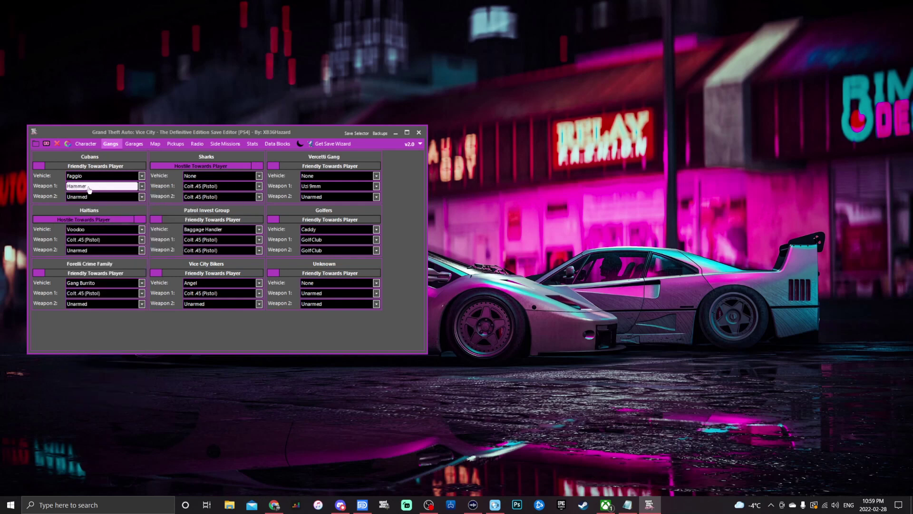
click(80, 197)
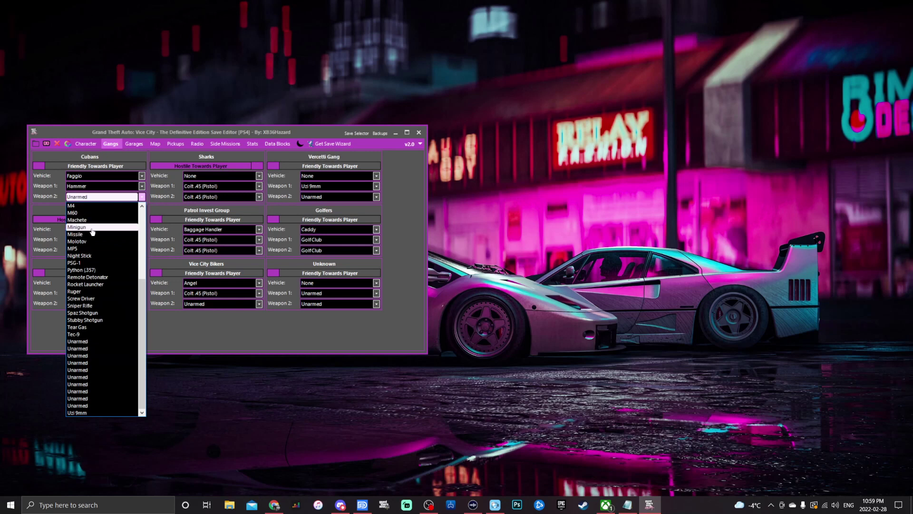
click(67, 198)
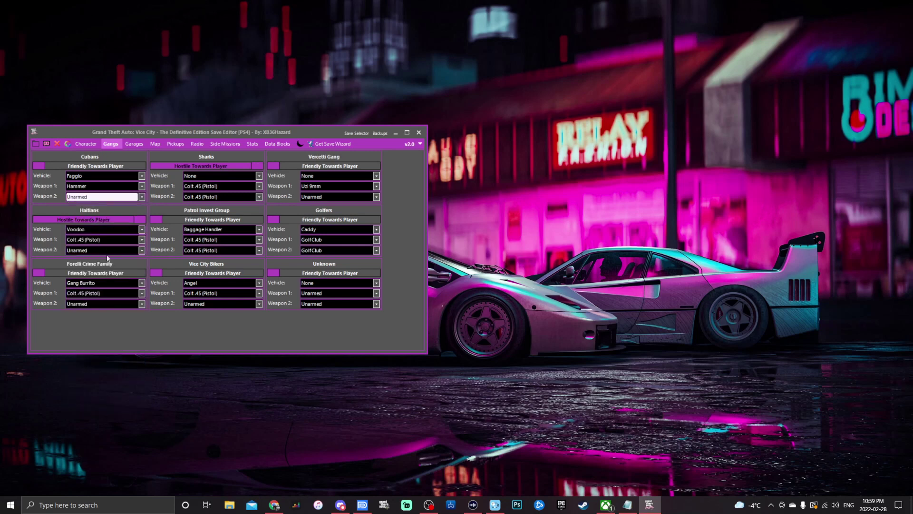
click(98, 166)
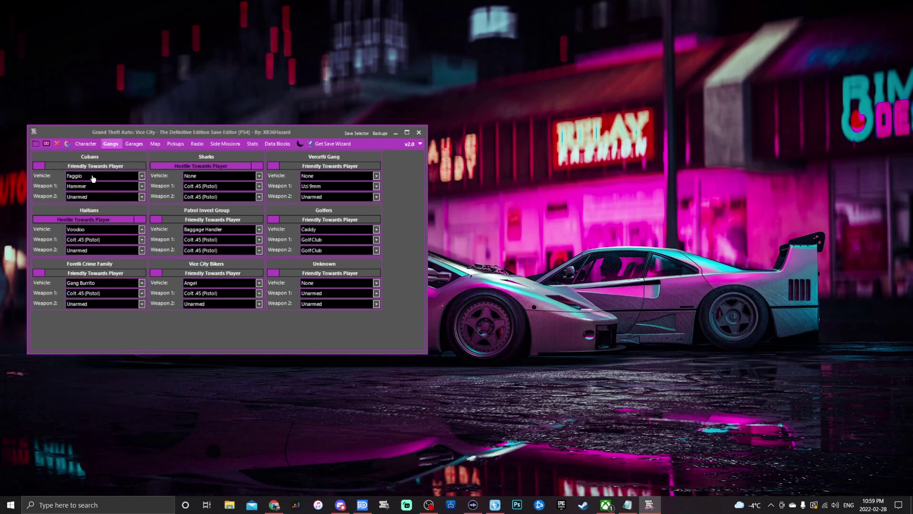
click(100, 167)
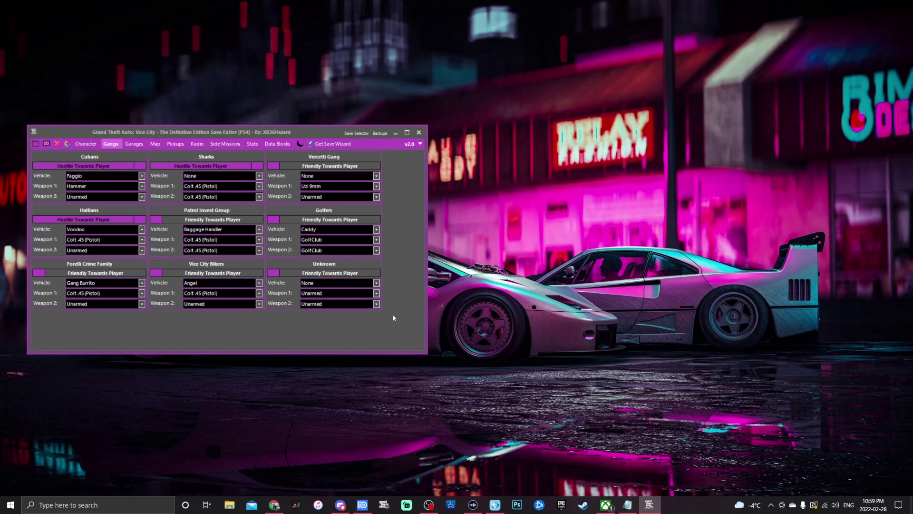
Open the Hyman Condo garages and examine which vehicles are stored in Garage 1.
click(133, 144)
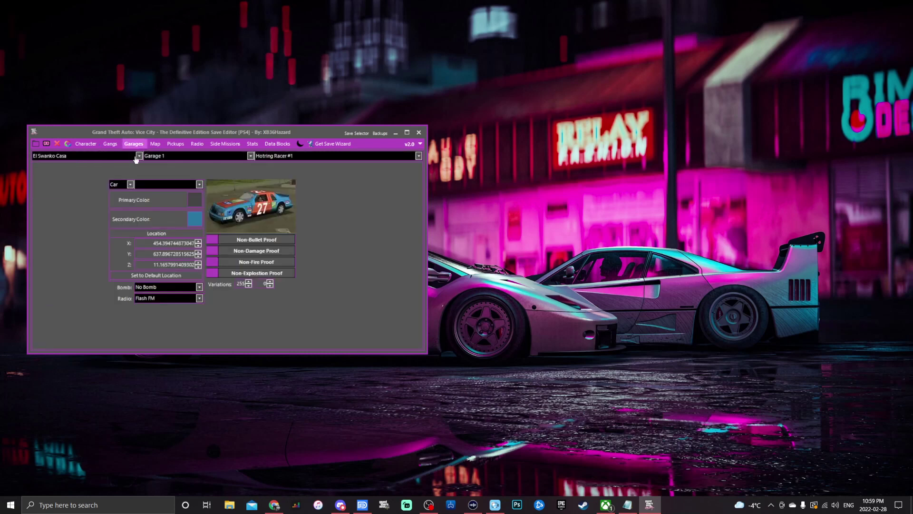
click(91, 156)
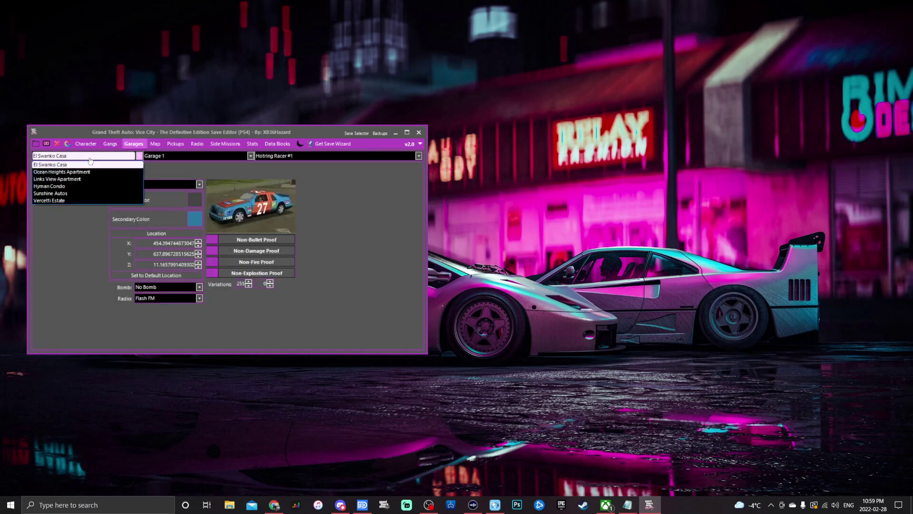
click(52, 186)
click(278, 160)
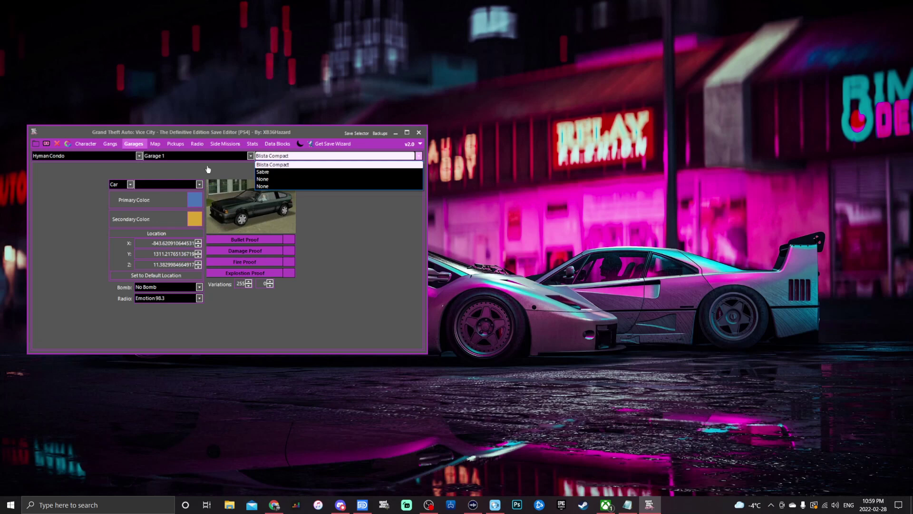
click(173, 160)
click(172, 158)
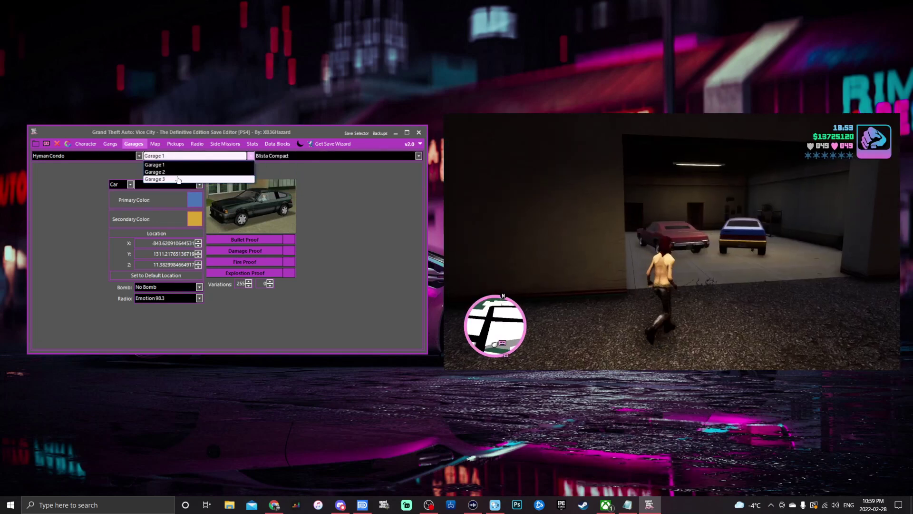
click(237, 167)
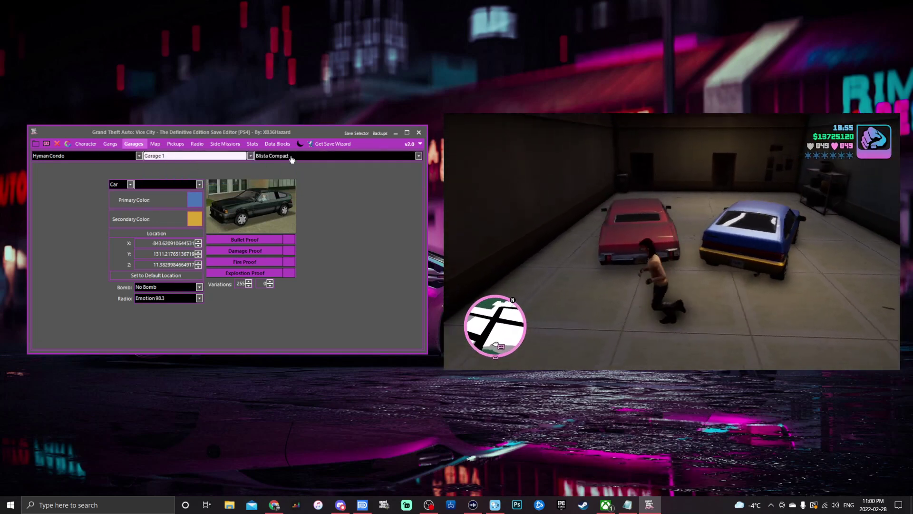
click(272, 156)
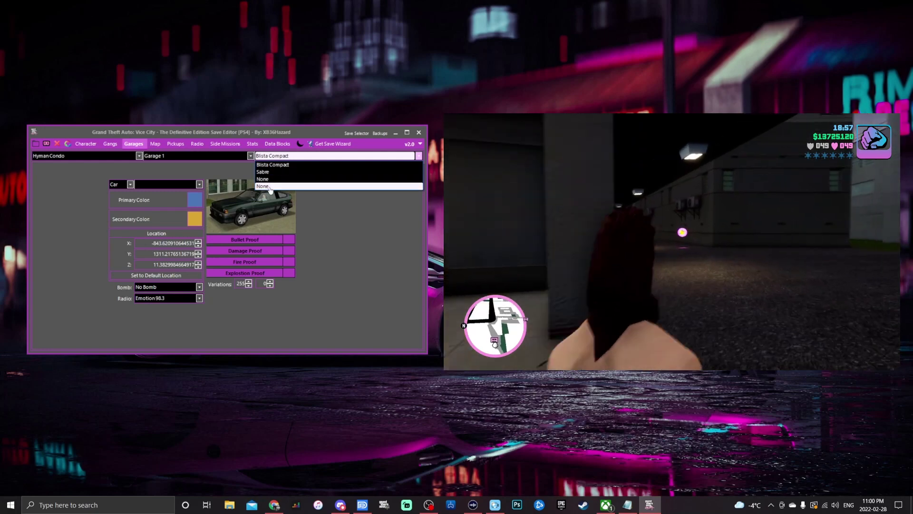
Examine the vehicles in Hyman Condo's Garage 2 and Garage 3, returning to Garage 1.
click(178, 161)
click(180, 156)
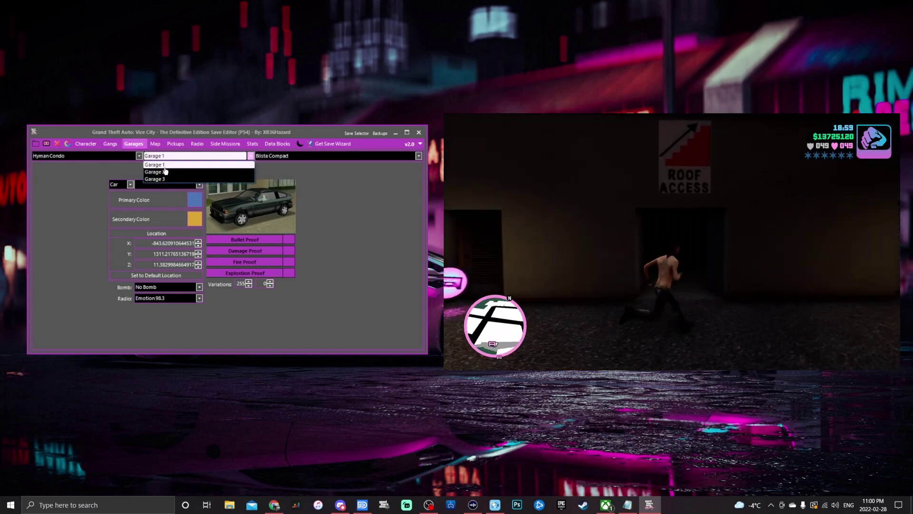
click(191, 171)
click(286, 156)
click(183, 156)
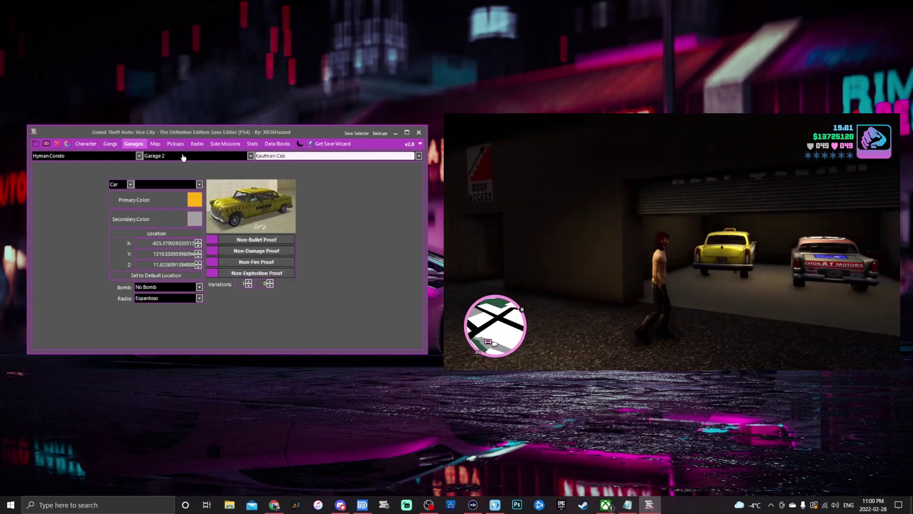
click(183, 156)
click(190, 180)
click(200, 157)
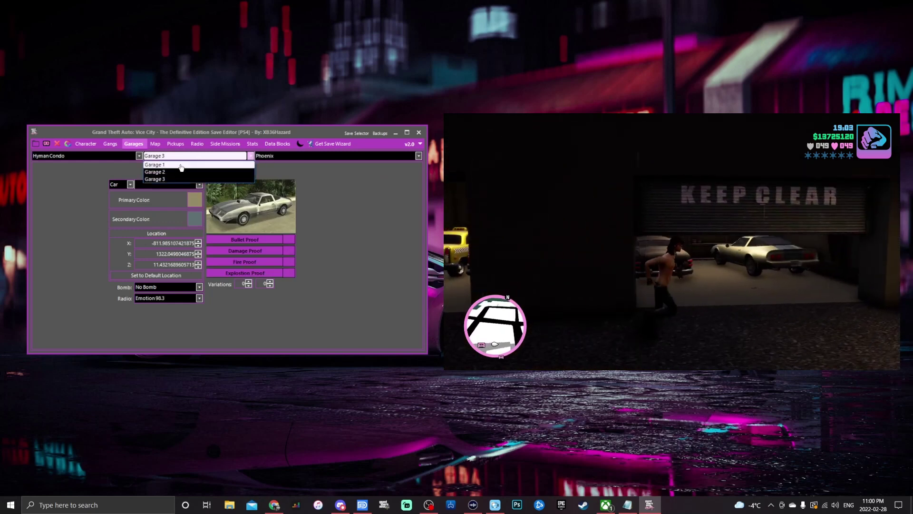
click(157, 164)
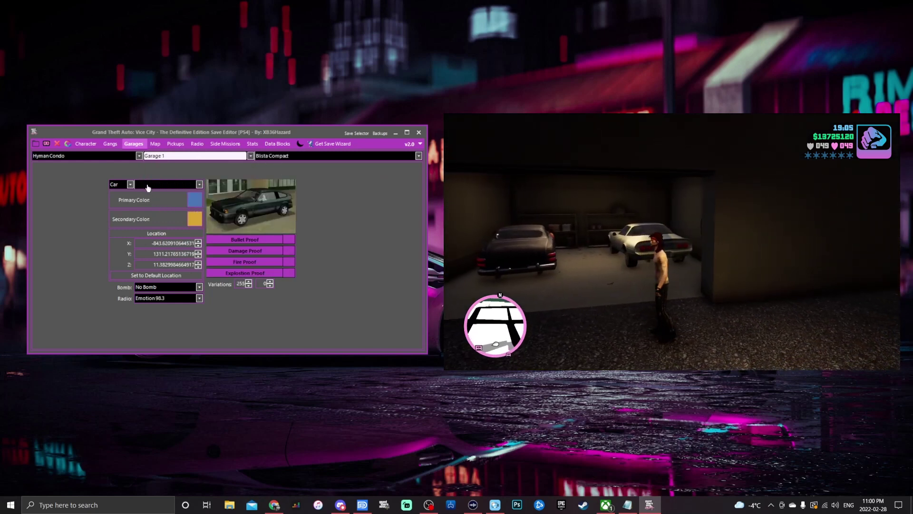
Look over the vehicle categories and car models for Garage 1's first slot, keeping the Car category and the Blista Compact.
click(129, 184)
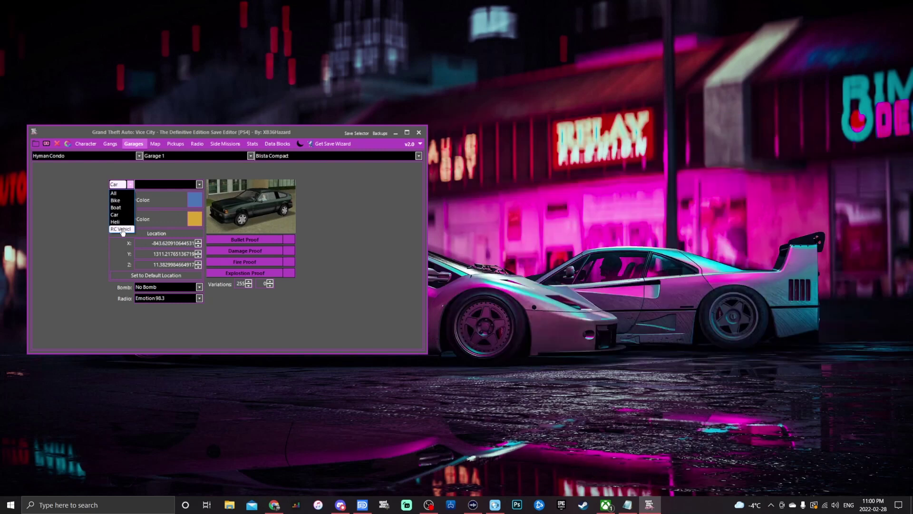
click(122, 214)
click(161, 185)
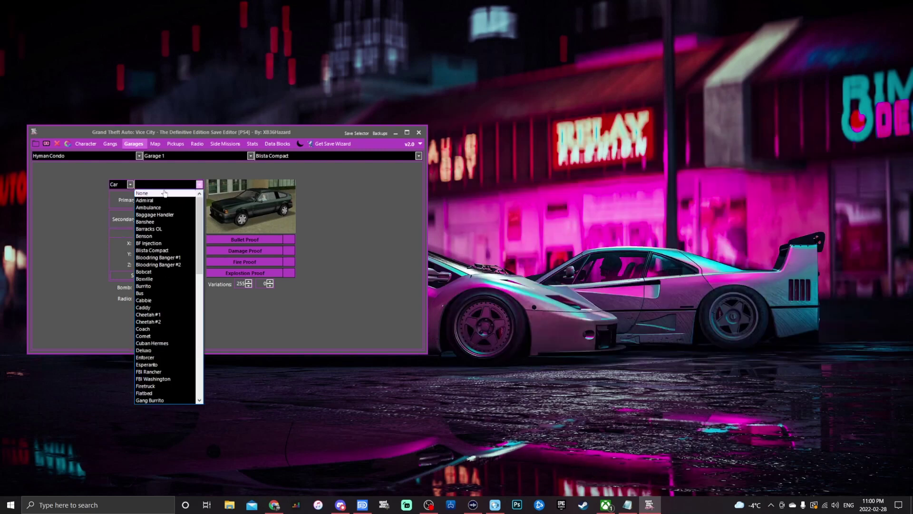
click(214, 336)
Examine the primary and secondary color palettes of the Blista Compact, keeping its current colors.
click(195, 202)
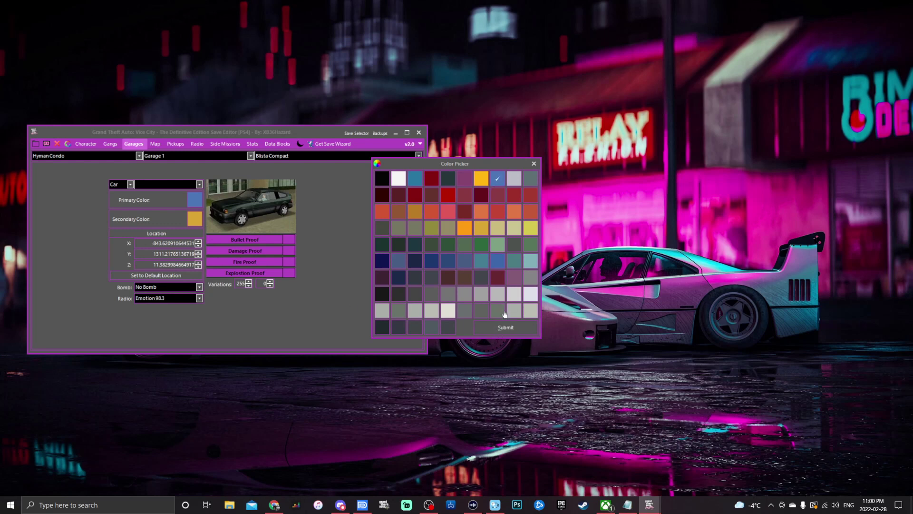
click(505, 327)
click(193, 221)
click(533, 164)
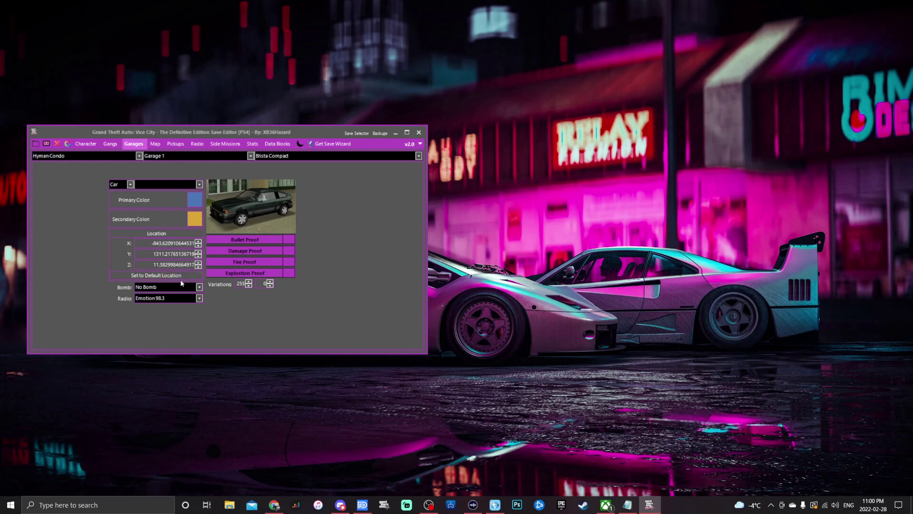
Look over the Blista Compact's bomb options, keeping No Bomb, and set its radio to Flash FM.
click(164, 288)
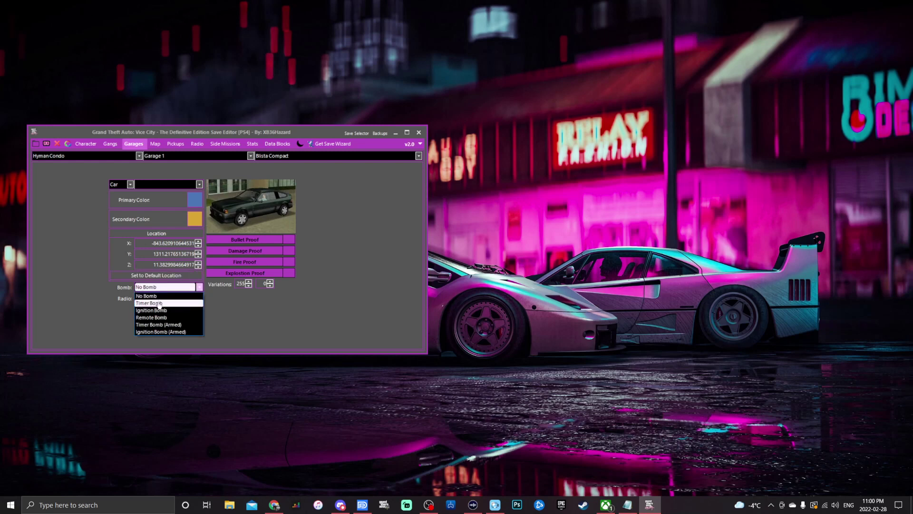
click(226, 319)
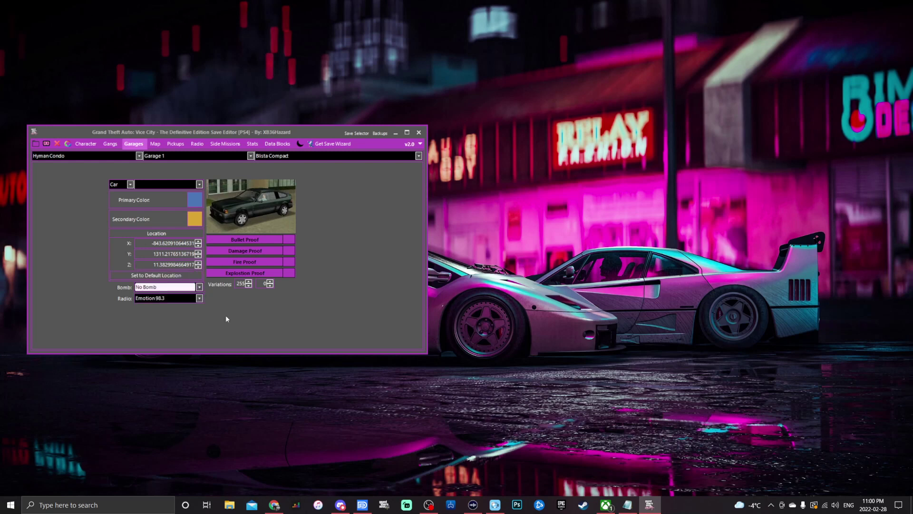
click(166, 300)
click(171, 313)
click(184, 300)
click(177, 314)
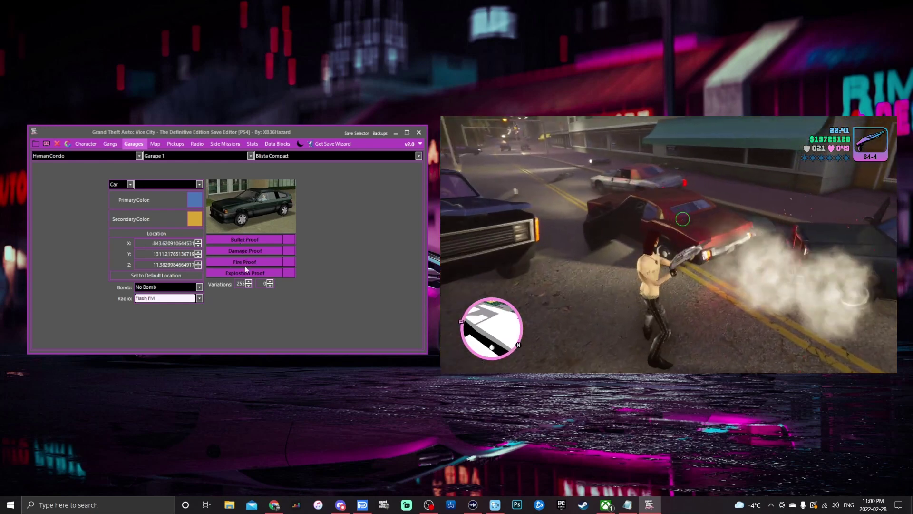
Examine the Blista Compact's bullet-proof setting, its variations and the list of garage properties, keeping Hyman Condo.
click(246, 240)
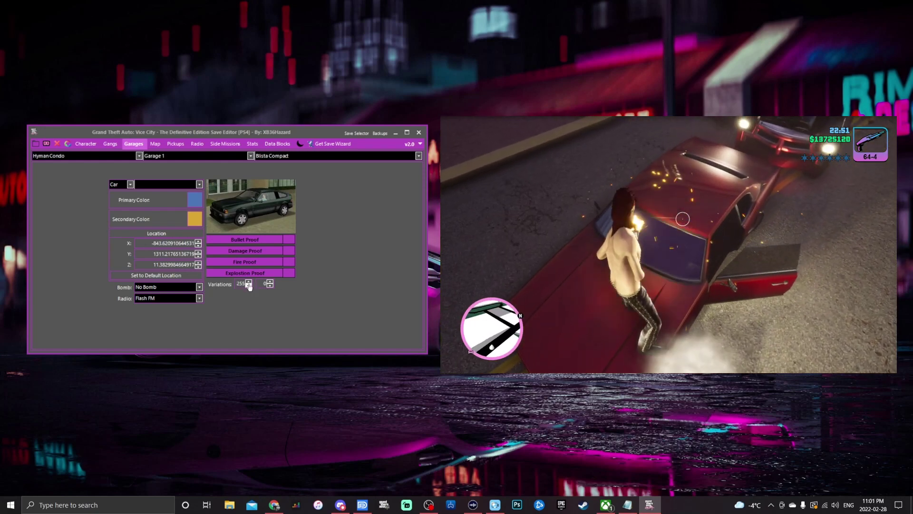
click(270, 283)
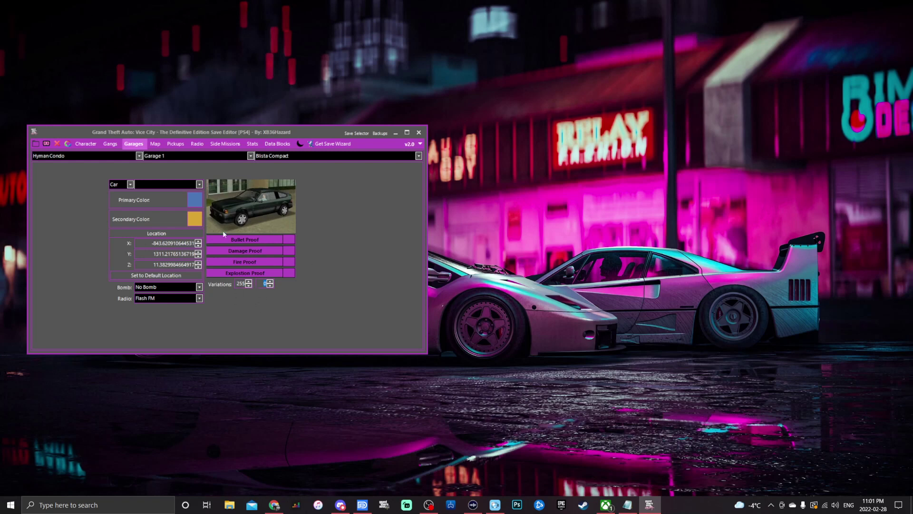
click(76, 156)
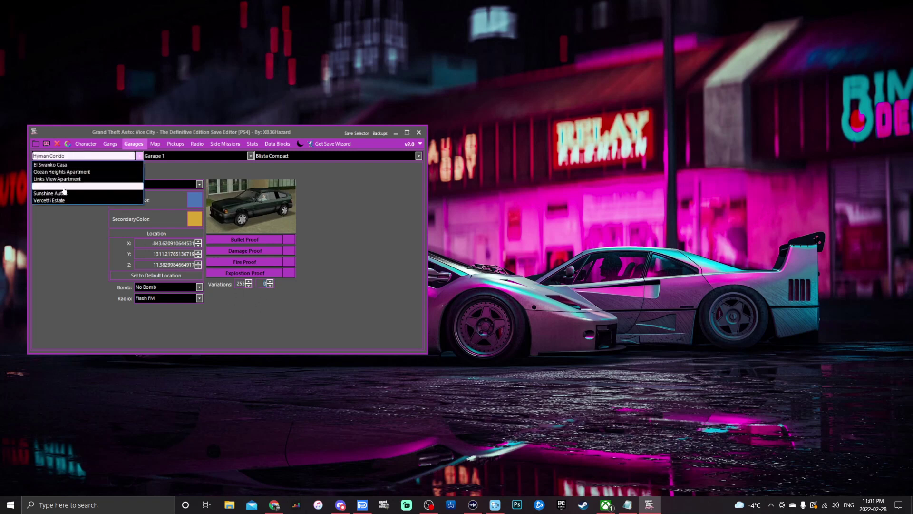
key(Escape)
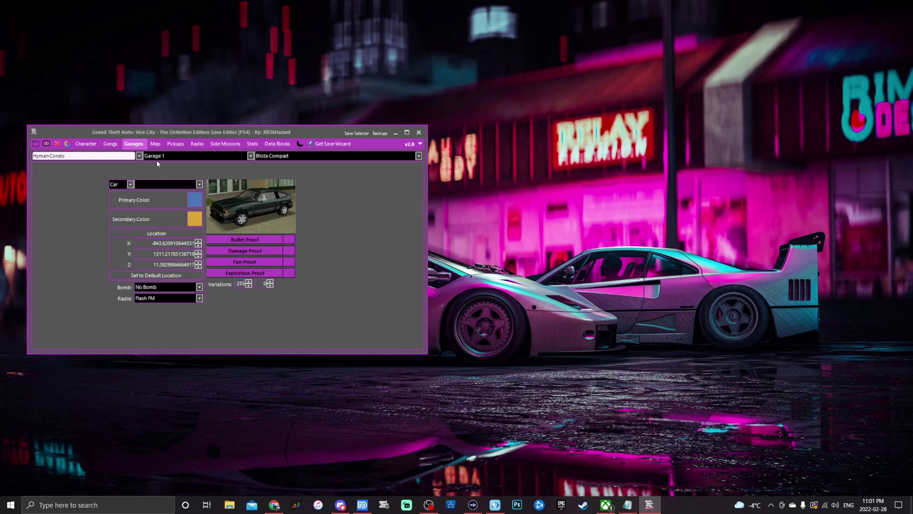
Open the map in a maximized window and turn off all of its map filters.
click(155, 144)
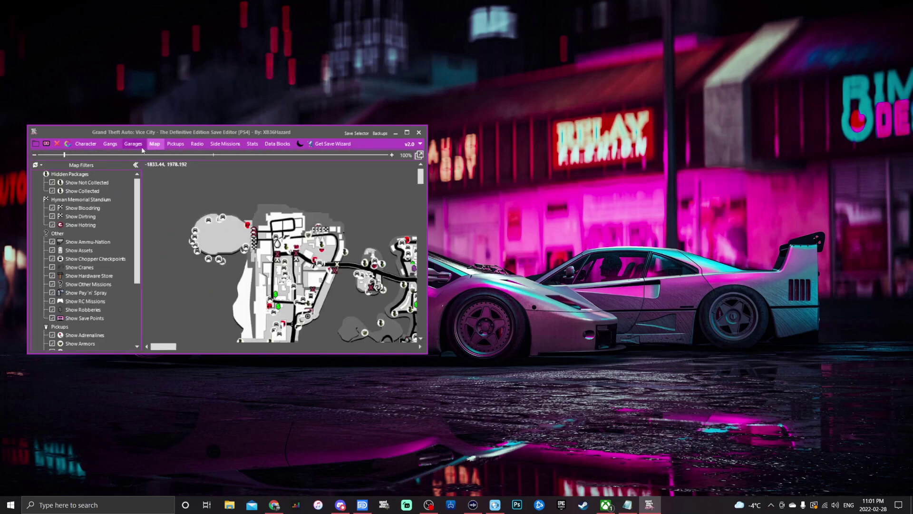
click(407, 132)
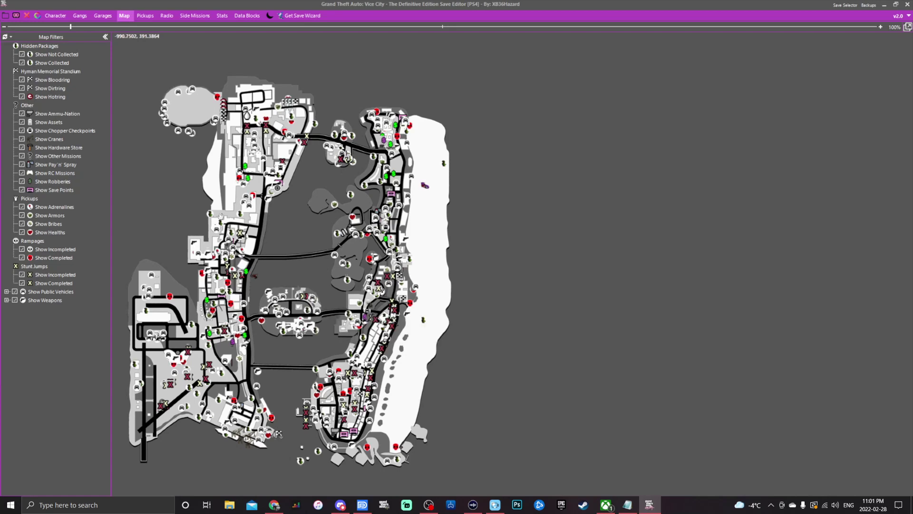
click(11, 37)
click(31, 59)
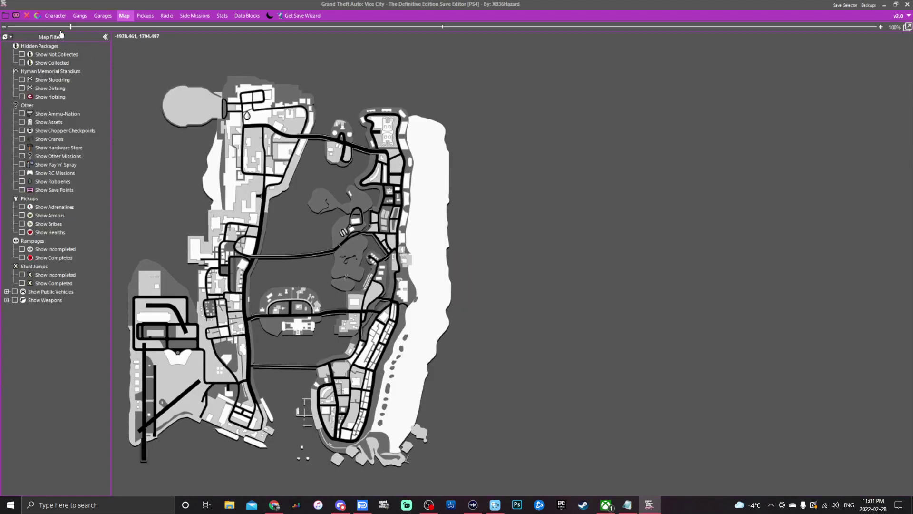
Enlarge the map to 313% and show both the collected and the not collected hidden packages on it.
drag(73, 30, 498, 34)
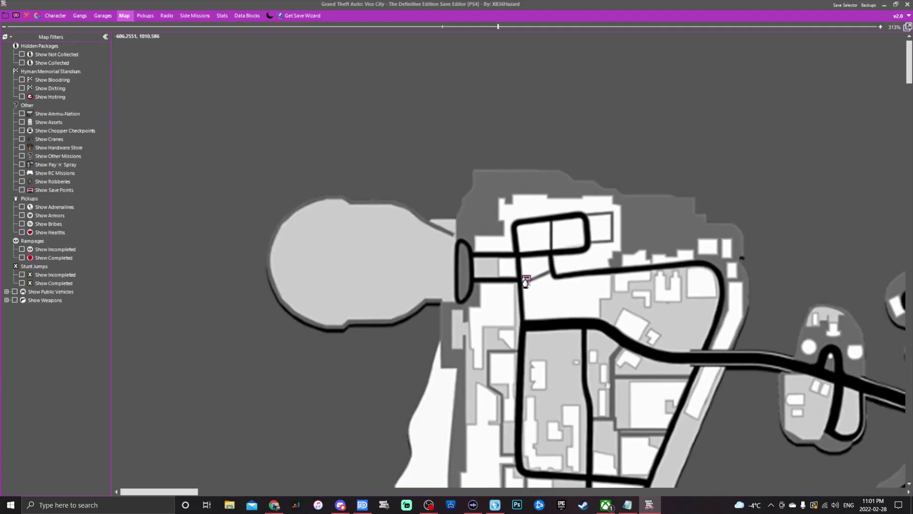
drag(624, 405, 358, 225)
scroll(368, 355, down, 2)
scroll(368, 355, left, 2)
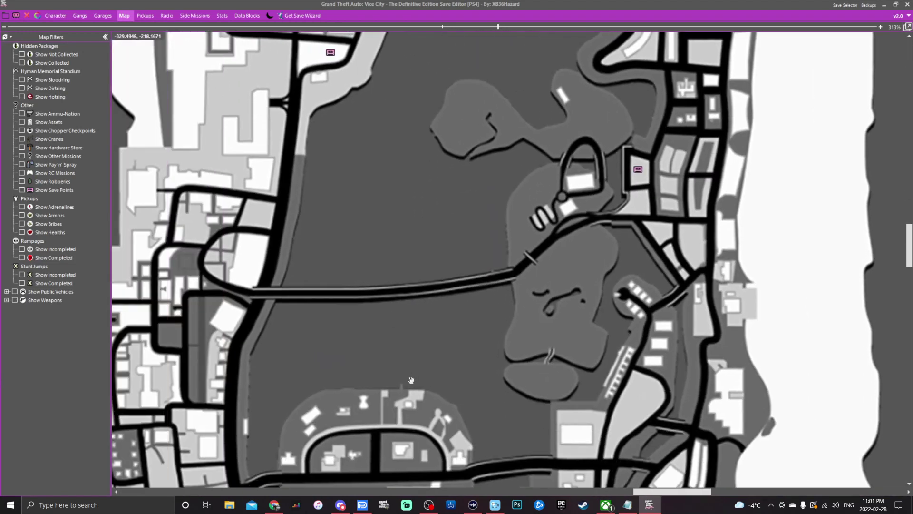
drag(677, 497, 560, 496)
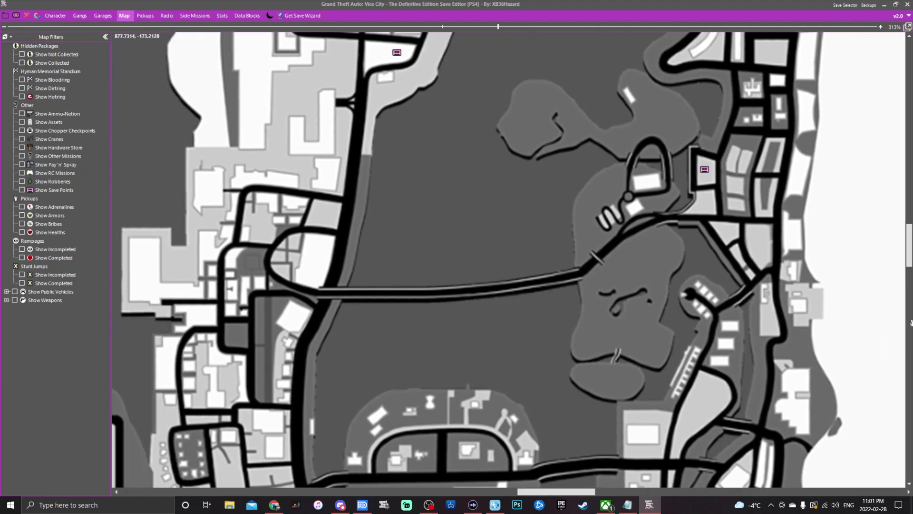
scroll(372, 384, down, 3)
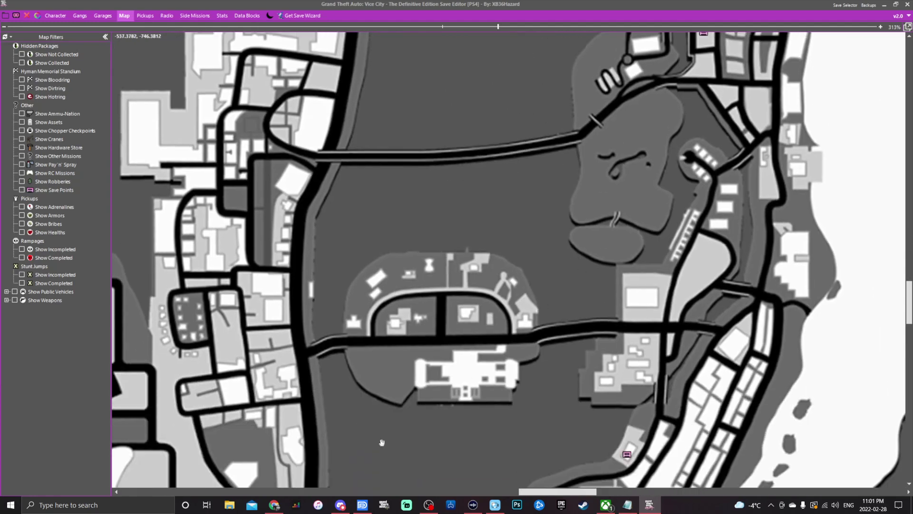
click(22, 63)
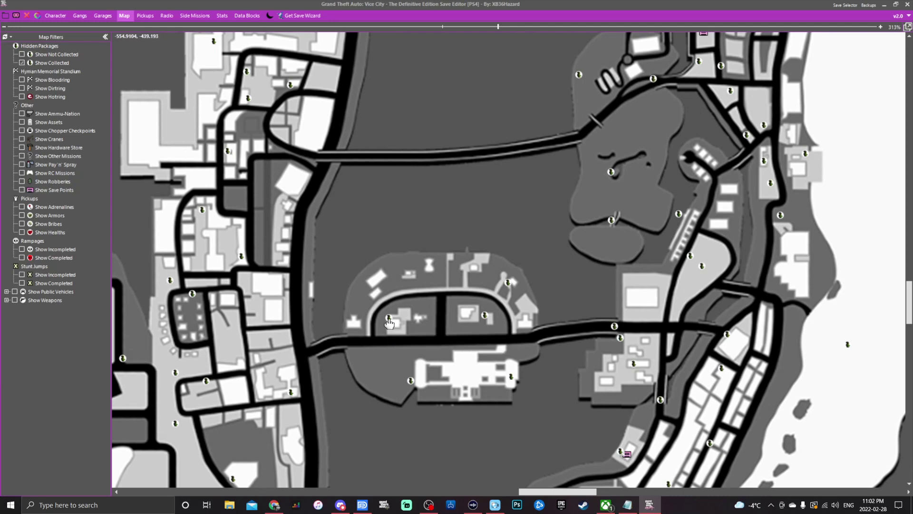
click(29, 56)
Show the Bloodring, Dirtring and Hotring markers at the Hyman Memorial Stadium on the map.
scroll(310, 291, up, 3)
scroll(310, 291, up, 5)
scroll(394, 249, left, 5)
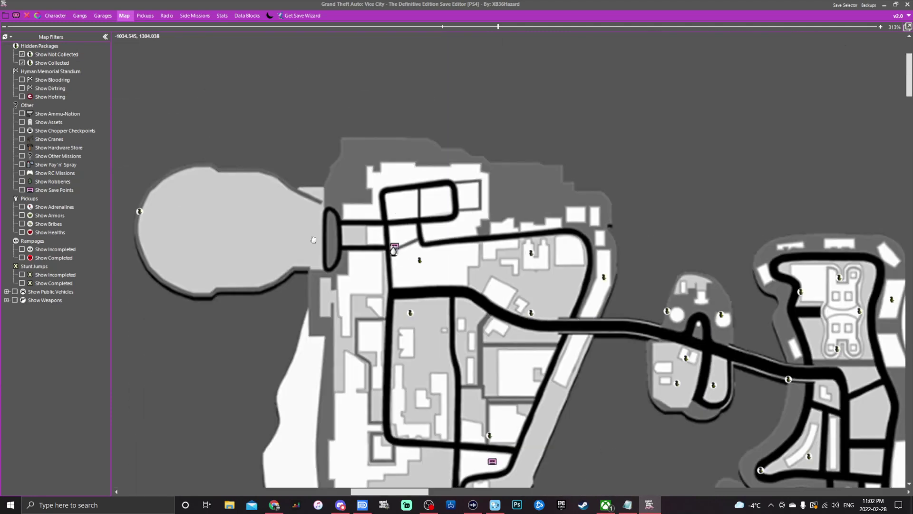
click(22, 80)
click(22, 88)
click(22, 97)
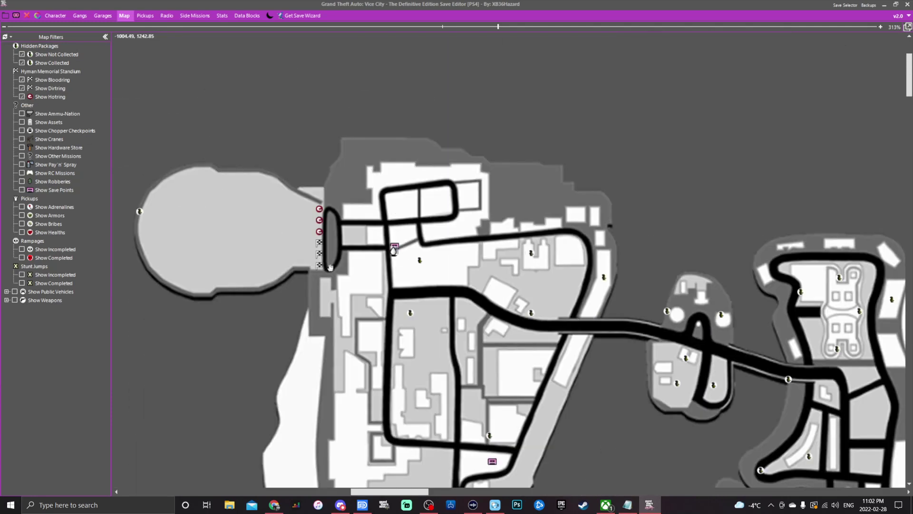
Open the time editor of the uppermost Hotring marker at the stadium, adjust its hours and close the editor.
right_click(319, 212)
click(341, 216)
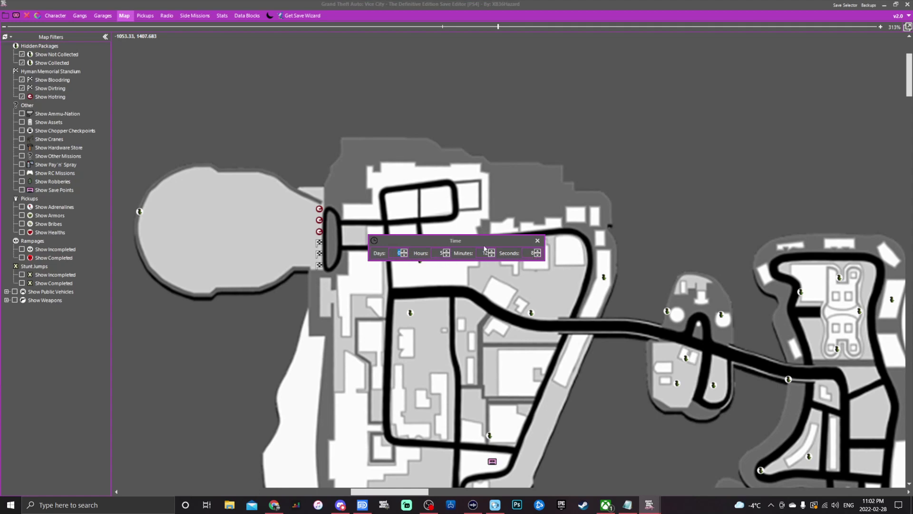
click(448, 256)
click(537, 241)
mouse_move(319, 221)
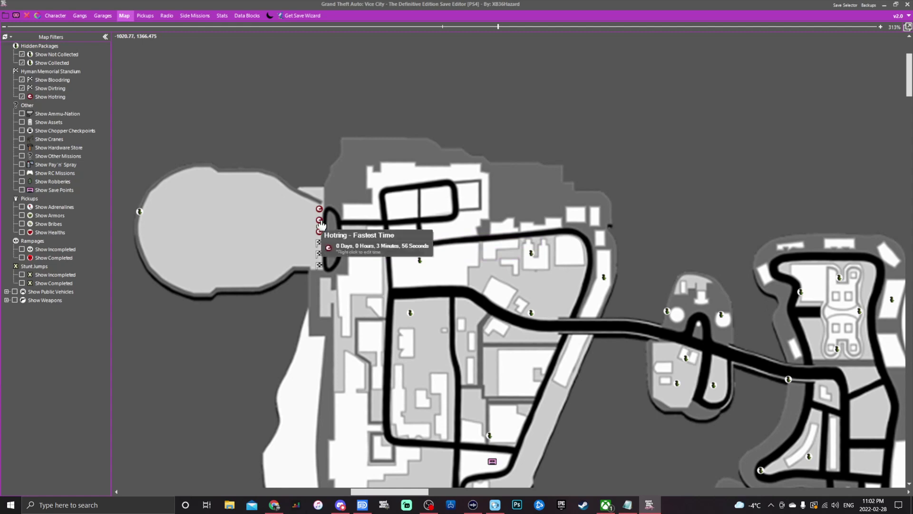